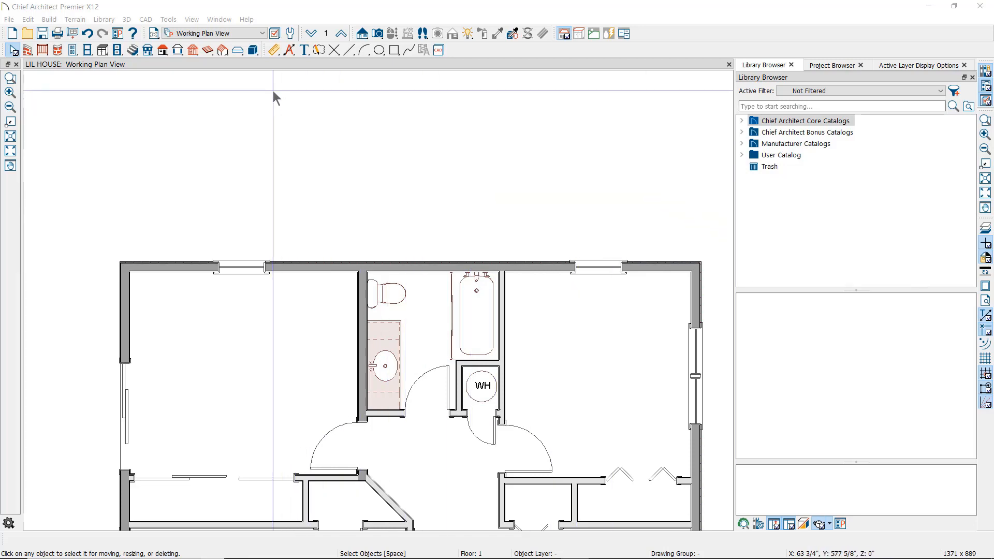
# - Browse the drawing and dimension command list, then close it without choosing a tool
pyautogui.click(145, 20)
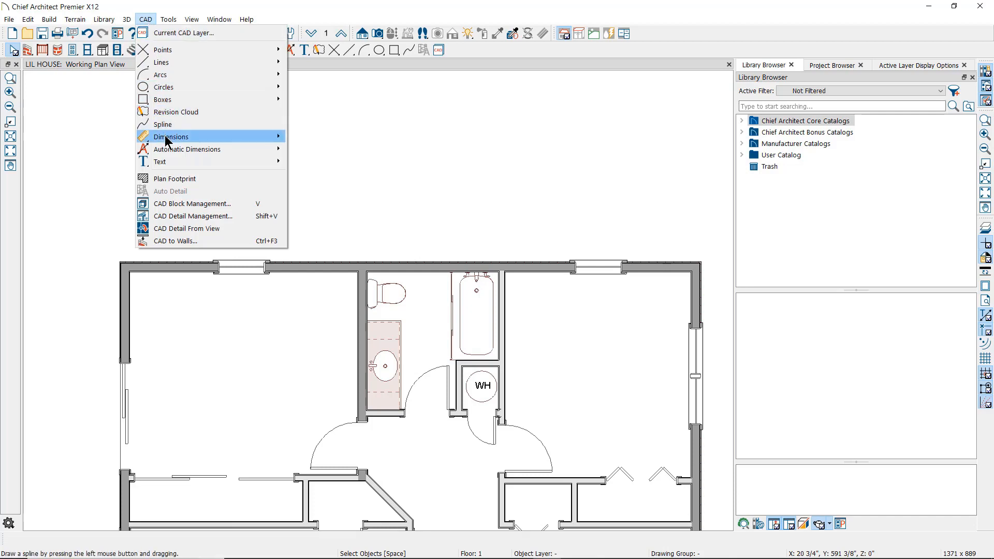
pyautogui.moveTo(167, 139)
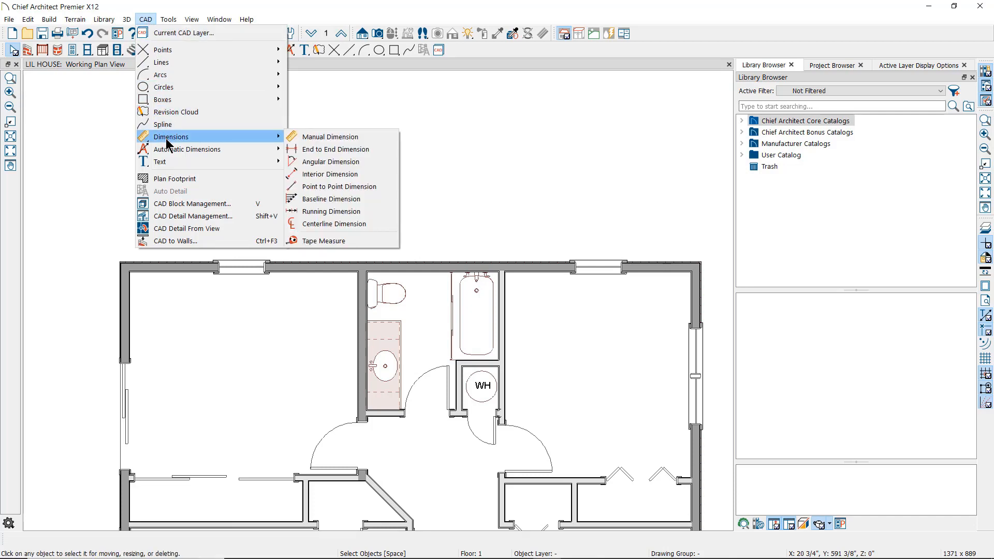
pyautogui.moveTo(171, 157)
pyautogui.click(122, 116)
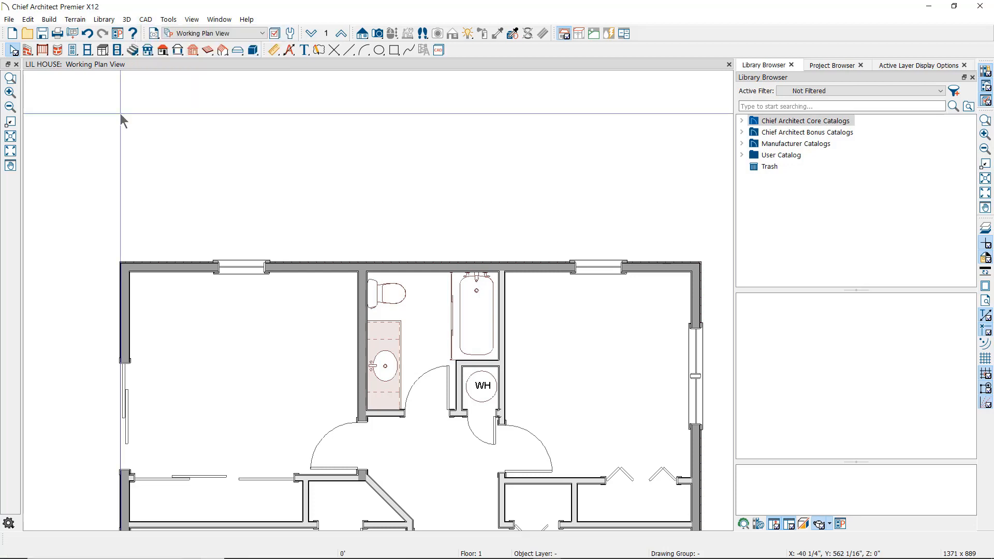
# - Draw a manual dimension string along the top wall: 5'-7", 2'-8", 5'-3", 8' and 4'-4"
pyautogui.click(275, 51)
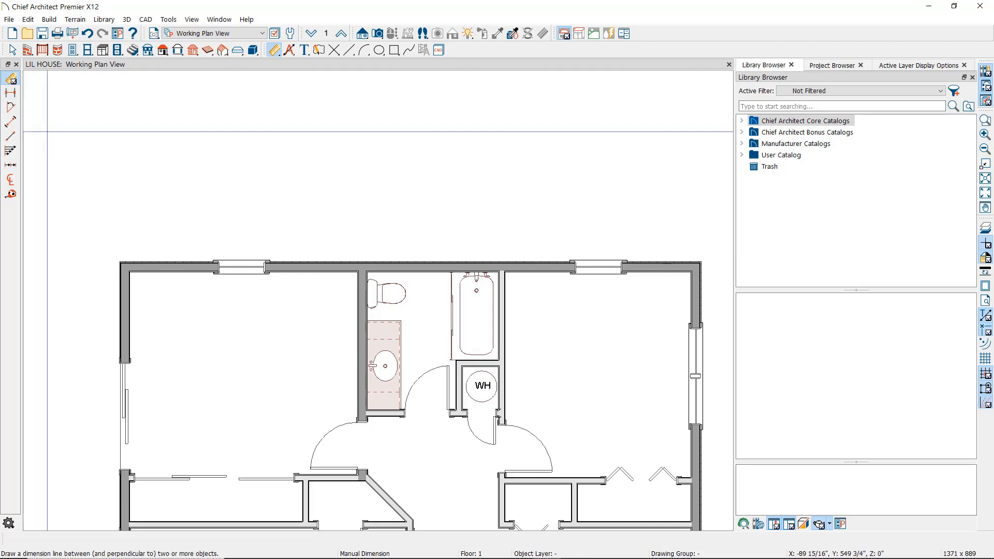
pyautogui.moveTo(120, 244); pyautogui.dragTo(231, 244)
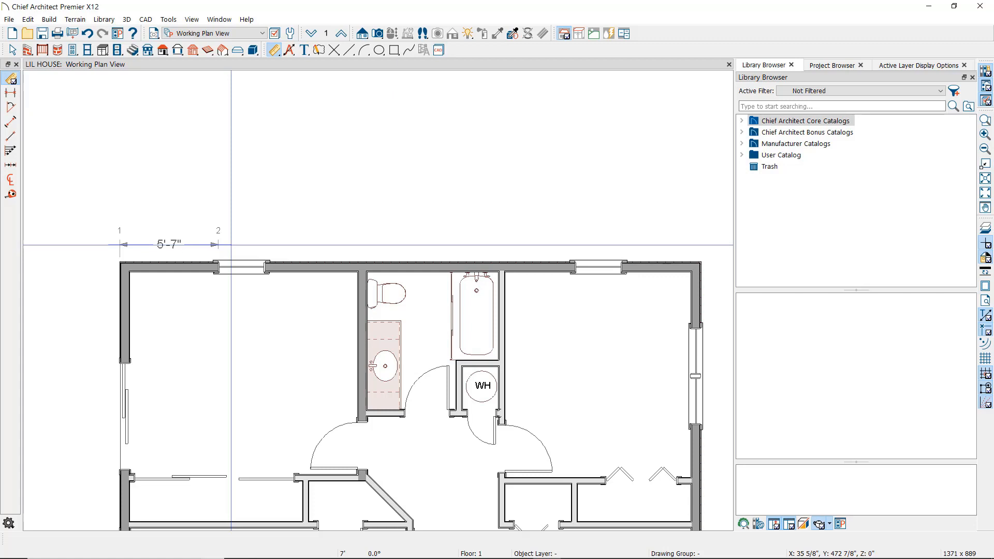
pyautogui.moveTo(231, 244); pyautogui.dragTo(231, 244)
pyautogui.moveTo(231, 245); pyautogui.dragTo(268, 244)
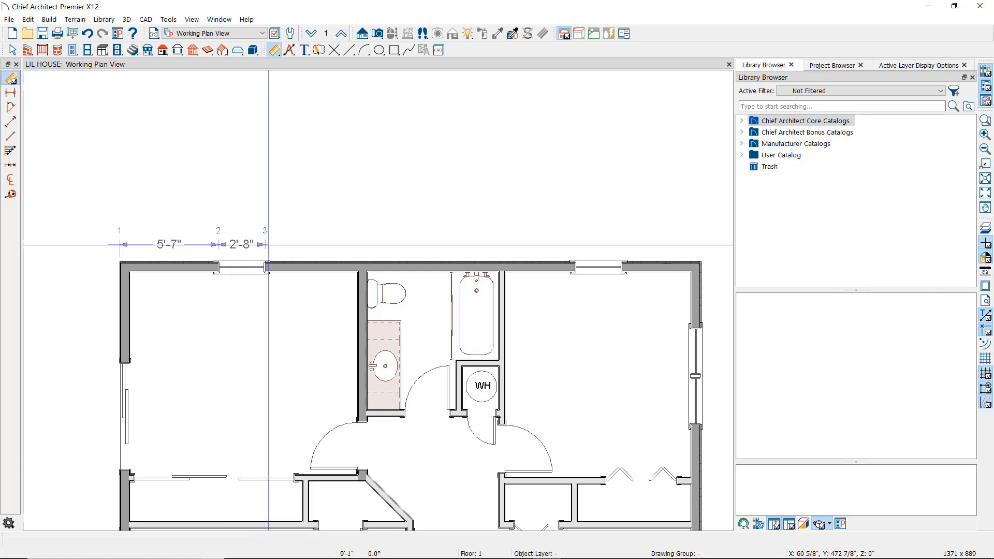
pyautogui.moveTo(268, 244); pyautogui.dragTo(580, 243)
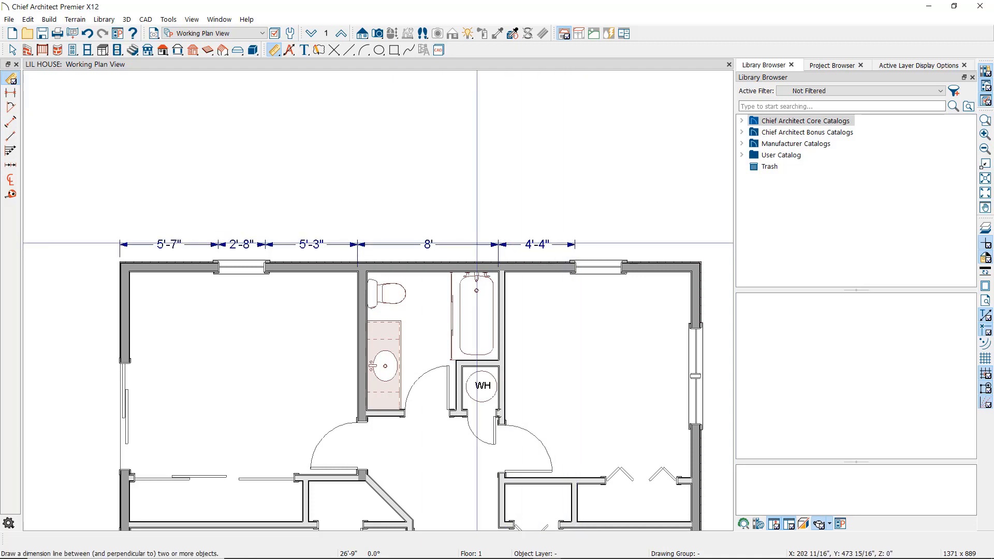
pyautogui.press('space')
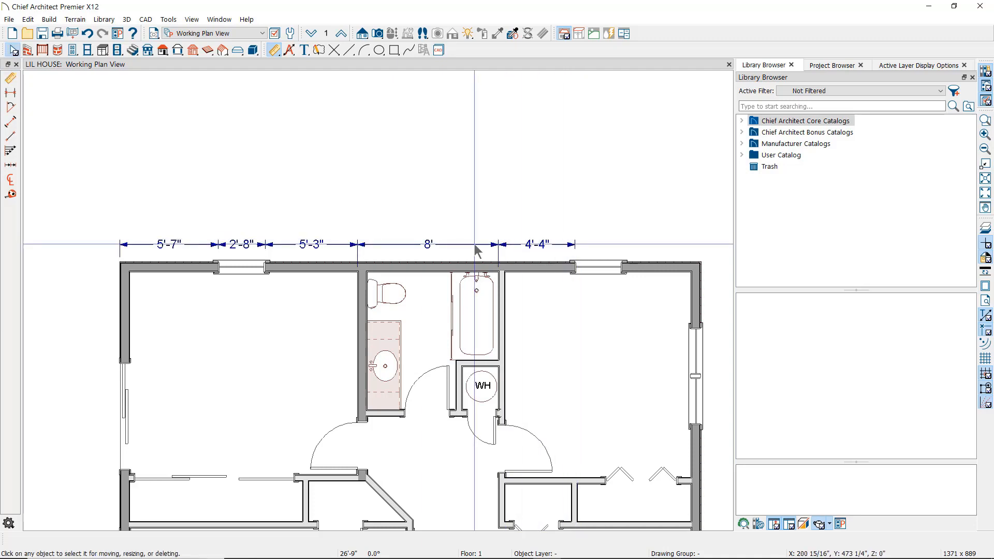
# - Select the new top-wall dimension string and drag it slightly farther above the wall
pyautogui.click(474, 244)
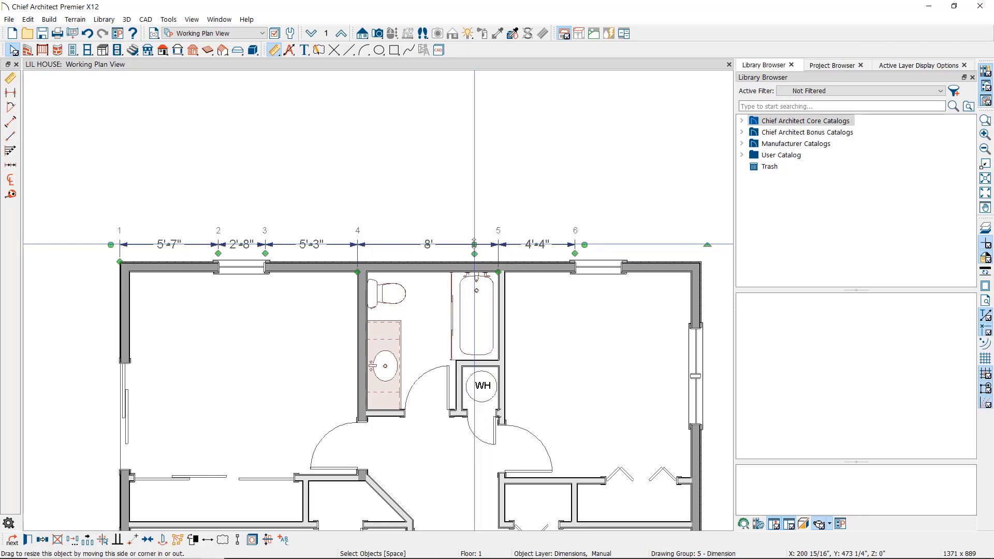
pyautogui.moveTo(474, 242)
pyautogui.mouseDown()
pyautogui.moveTo(472, 212)
pyautogui.moveTo(468, 236)
pyautogui.moveTo(129, 237)
pyautogui.moveTo(494, 238)
pyautogui.mouseUp()
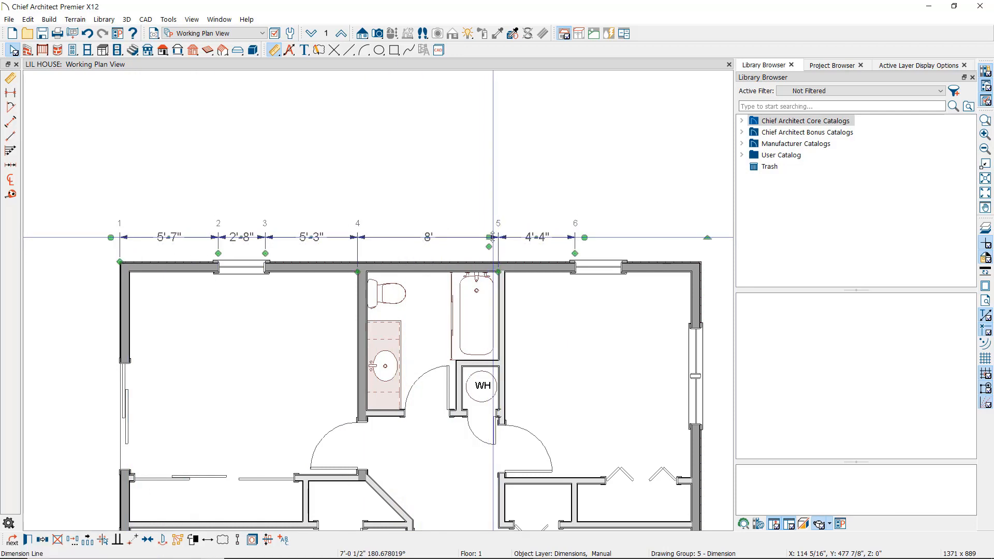
pyautogui.click(463, 238)
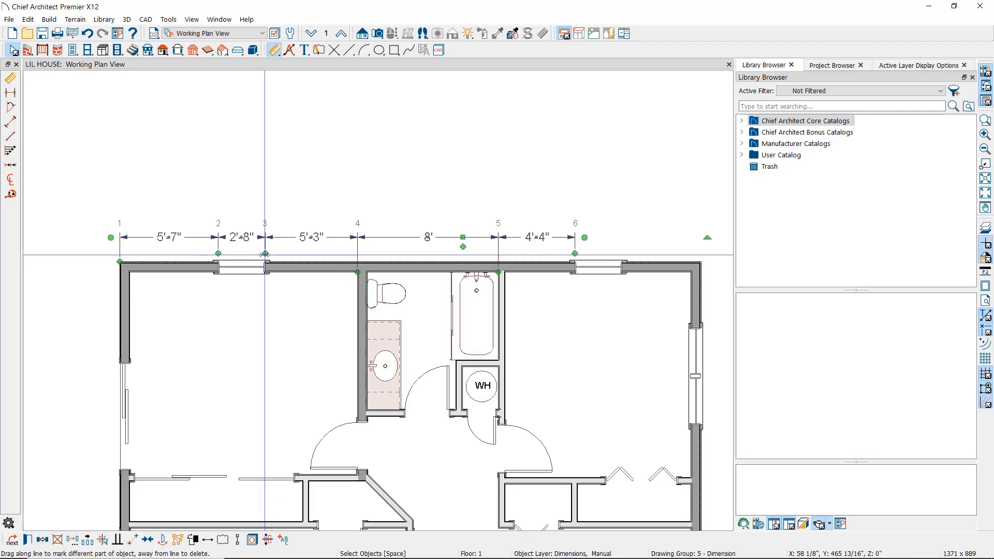
# - Remove two extension marks so the top string's first section becomes a single 13'-6" span
pyautogui.press('Escape')
pyautogui.moveTo(264, 255); pyautogui.dragTo(360, 189)
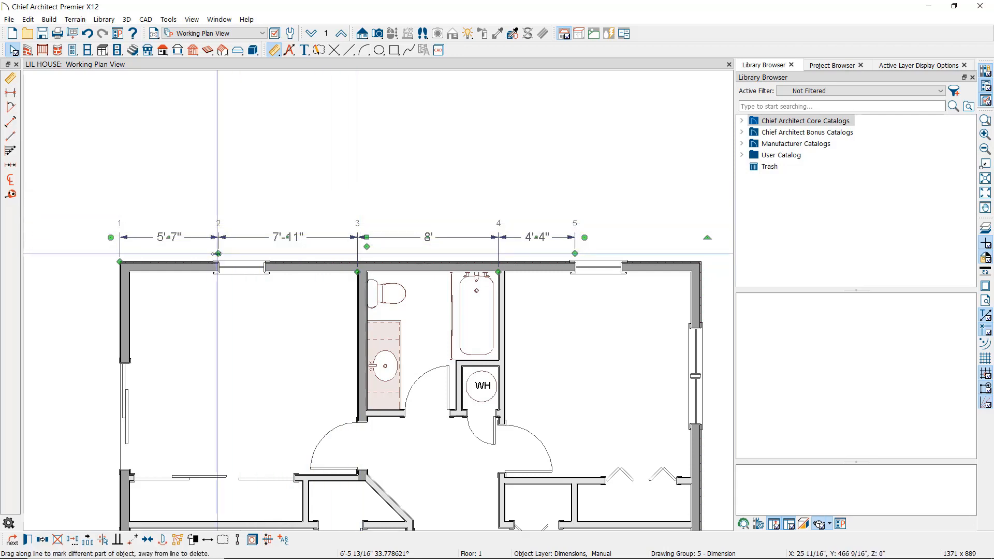
pyautogui.moveTo(218, 254); pyautogui.dragTo(243, 263)
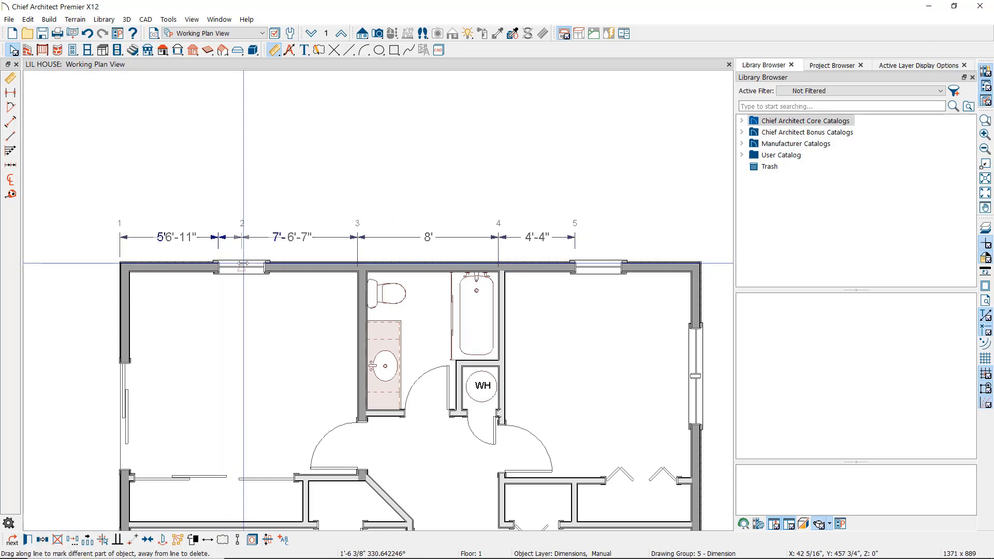
pyautogui.moveTo(243, 264); pyautogui.dragTo(177, 262)
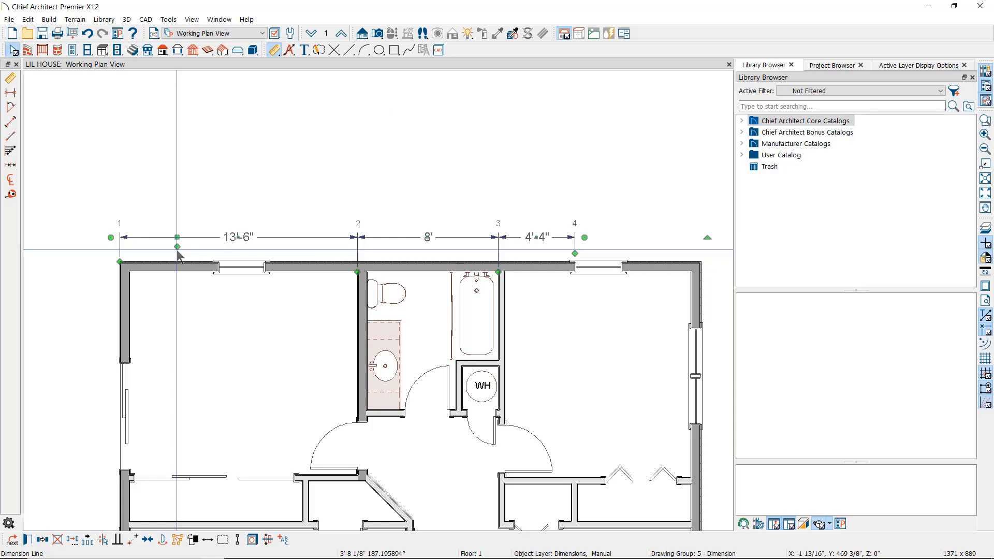
# - Add a dimension point at the left window's centre, splitting the span into 6'-11" and 6'-7"
pyautogui.moveTo(178, 251); pyautogui.dragTo(242, 264)
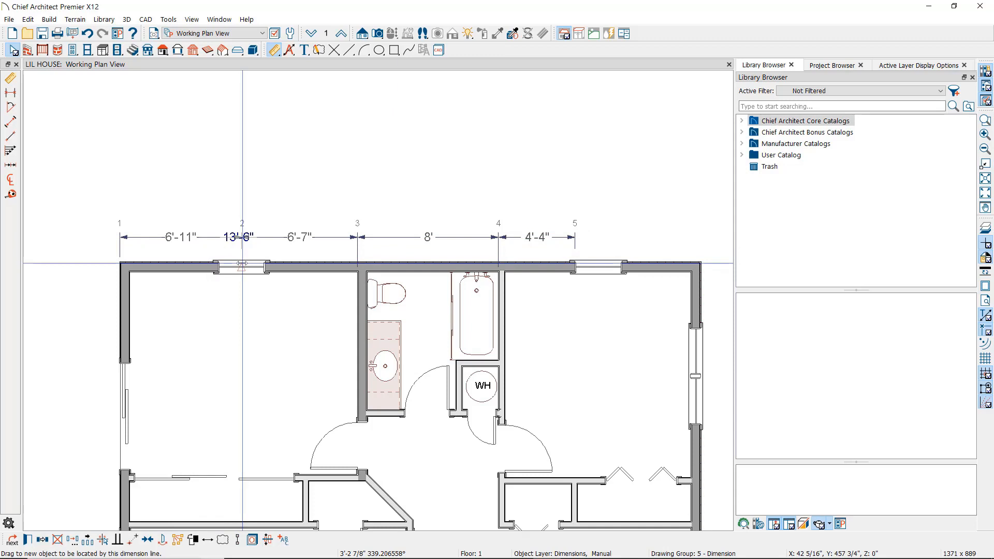
pyautogui.moveTo(241, 264); pyautogui.dragTo(242, 264)
pyautogui.click(356, 252)
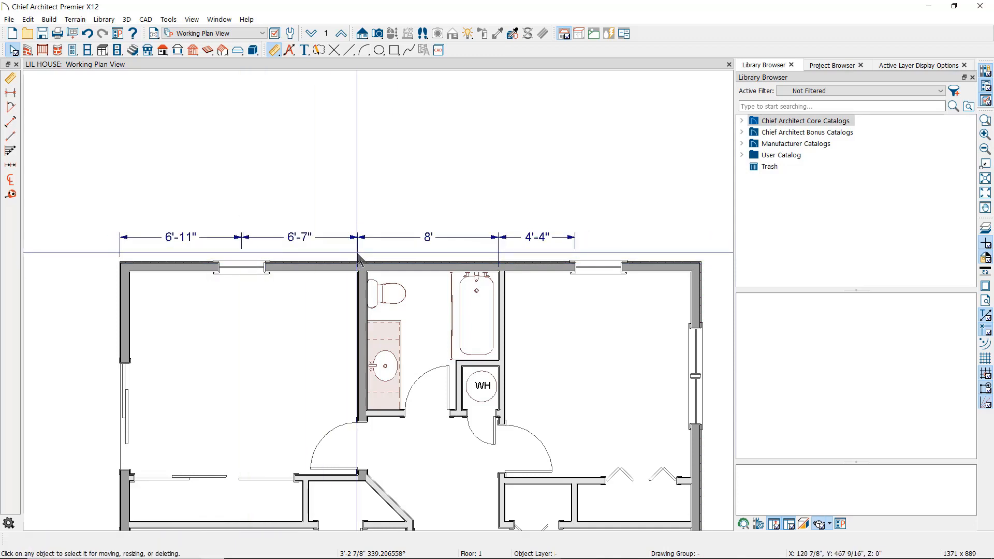
pyautogui.click(357, 254)
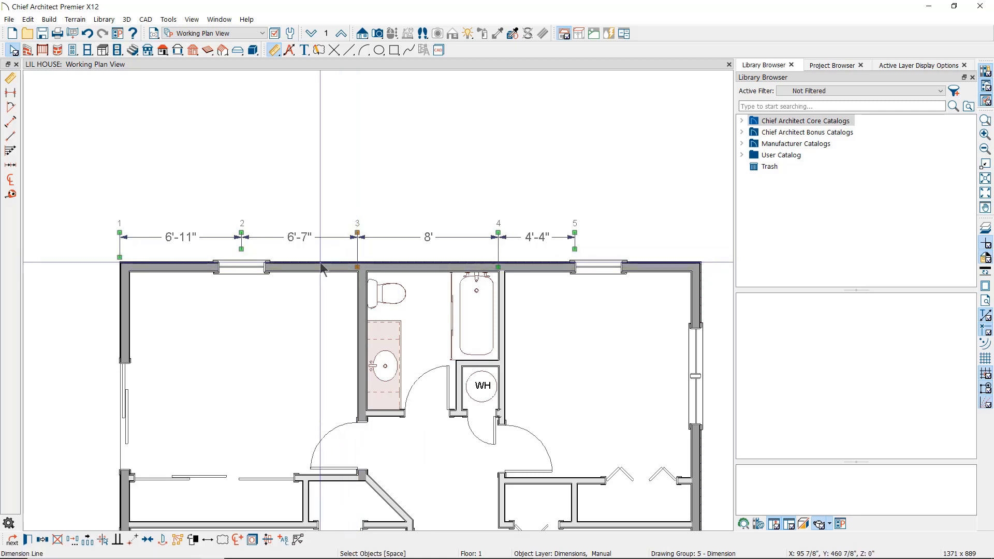
# - Mark the window-centre extension line of the dimension string as a centerline
pyautogui.click(241, 250)
pyautogui.moveTo(241, 251)
pyautogui.mouseDown()
pyautogui.moveTo(242, 312)
pyautogui.moveTo(246, 251)
pyautogui.mouseUp()
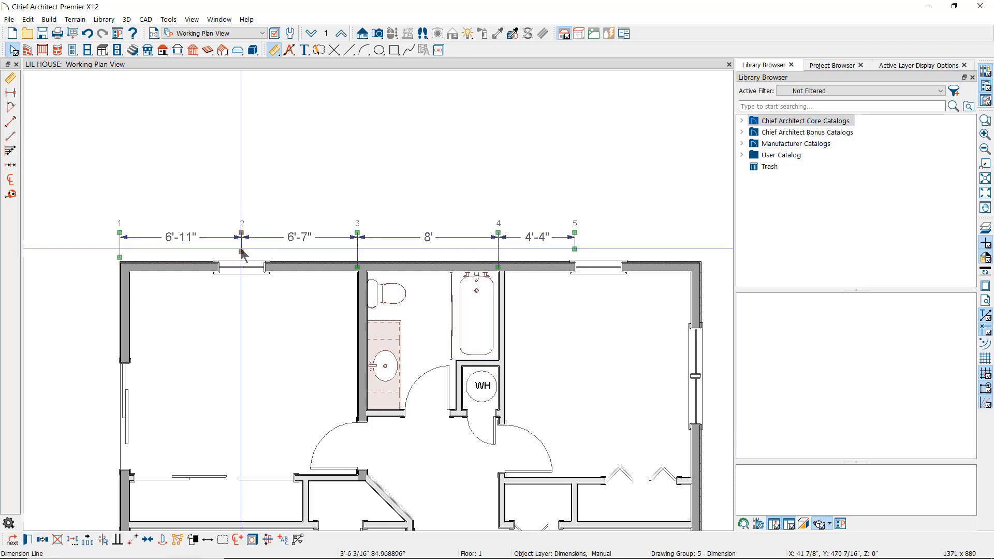
pyautogui.click(238, 540)
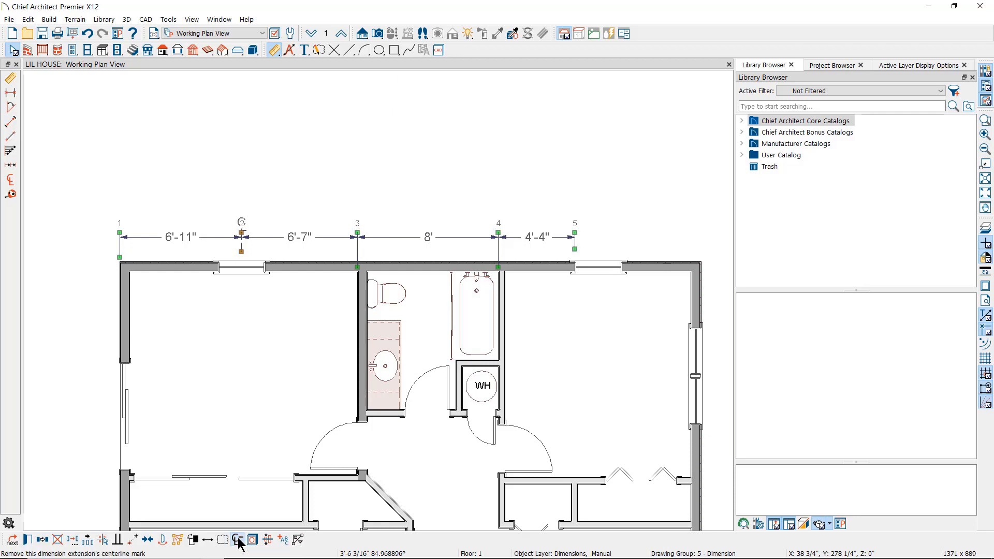
pyautogui.click(259, 216)
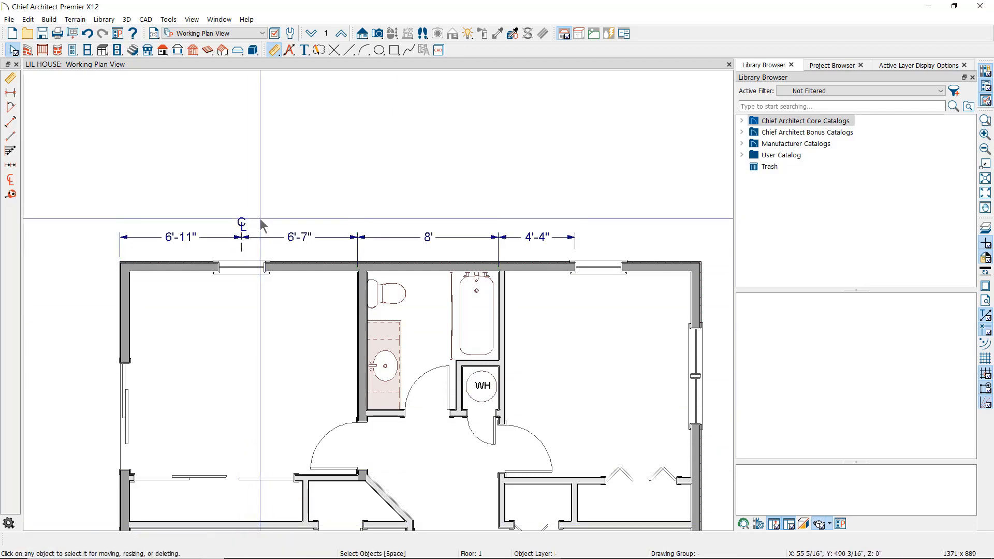
# - Move the top-left window to centre 6'-10" from the corner, then delete the dimension string
pyautogui.click(244, 268)
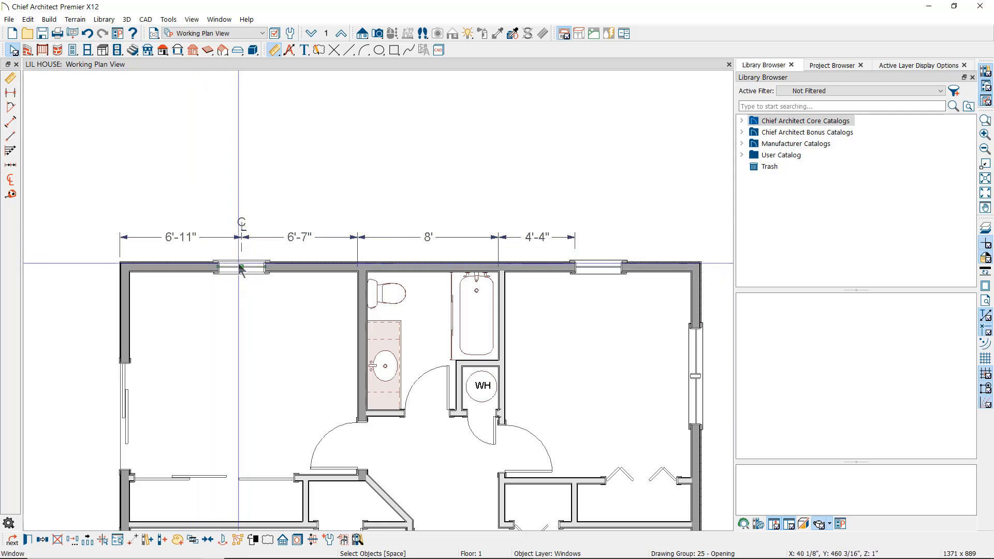
pyautogui.click(187, 237)
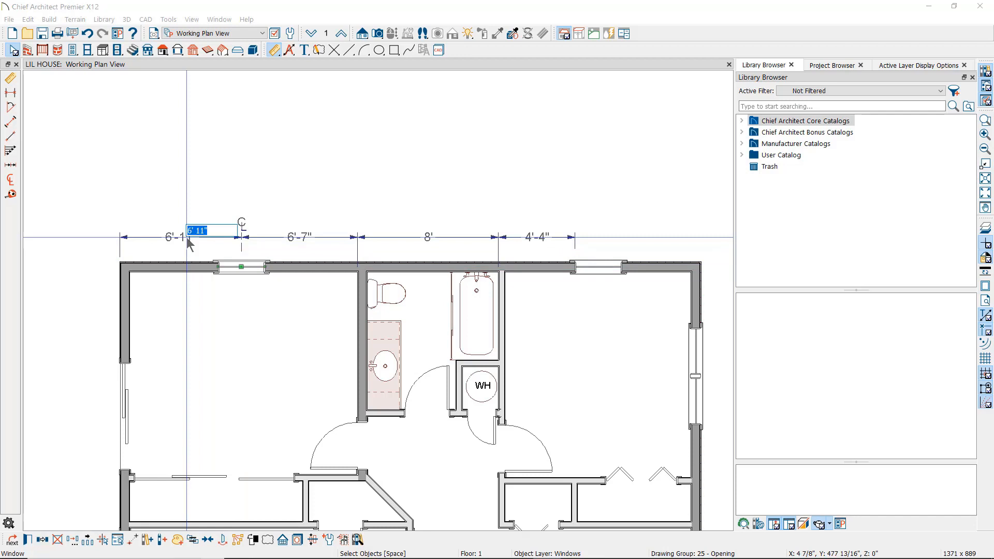
pyautogui.write("6'10")
pyautogui.press('Return')
pyautogui.press('Escape')
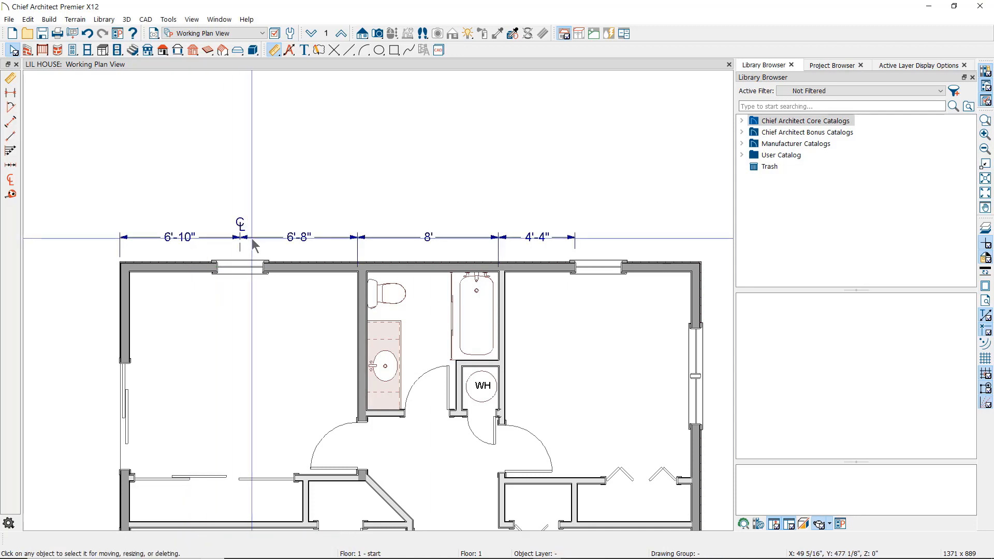
pyautogui.click(252, 238)
pyautogui.press('Delete')
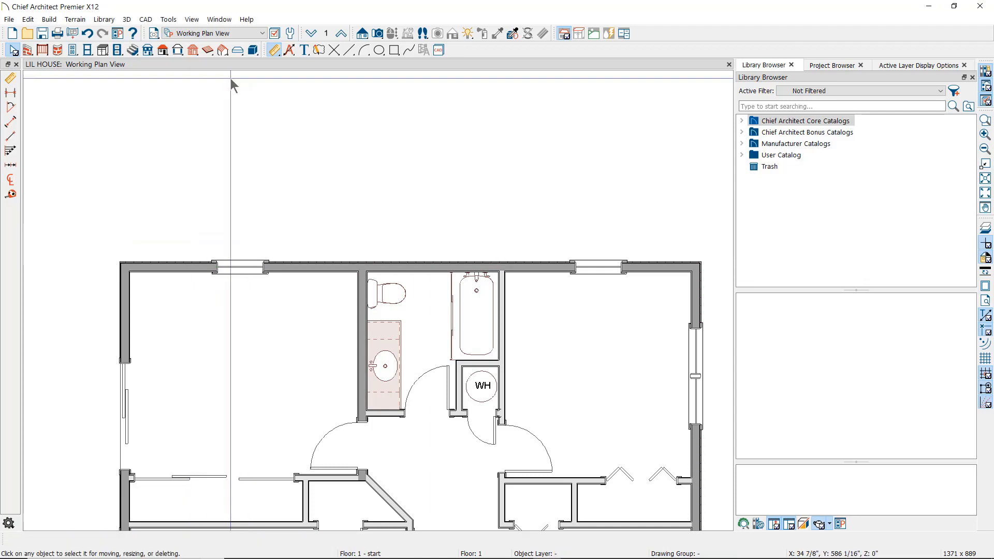
# - Draw a point-to-point dimension from the top wall's outer corner, stretching right toward 25'-10"
pyautogui.click(275, 51)
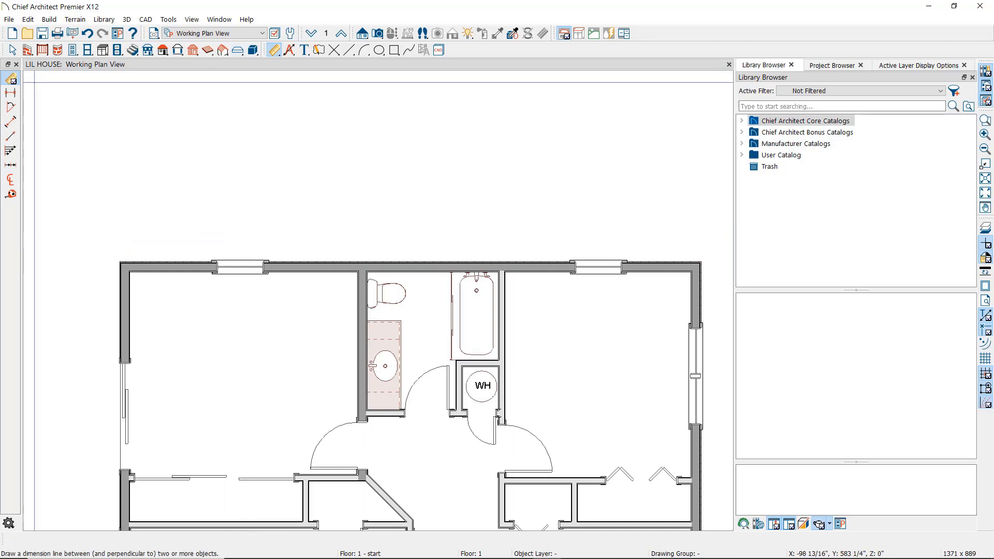
pyautogui.click(10, 96)
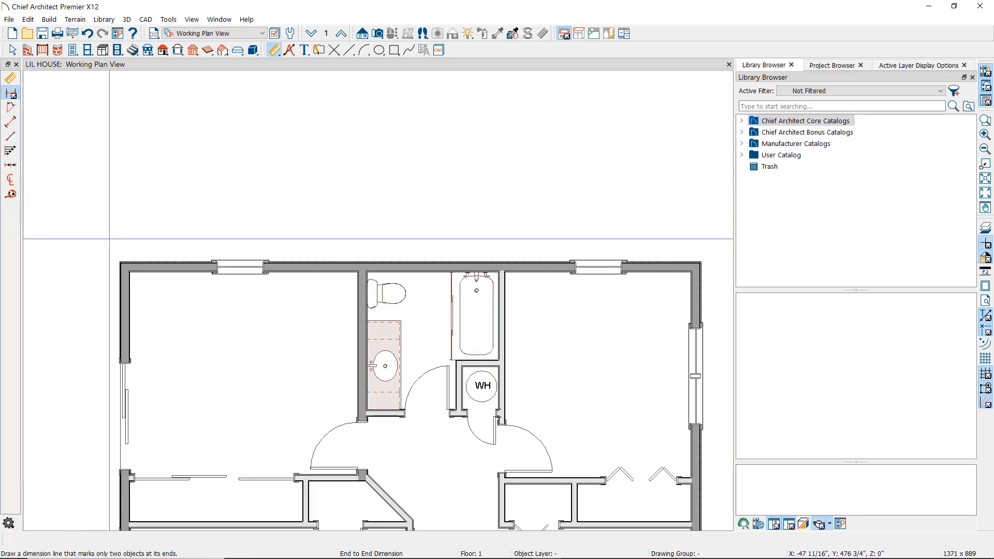
pyautogui.moveTo(121, 249); pyautogui.dragTo(218, 249)
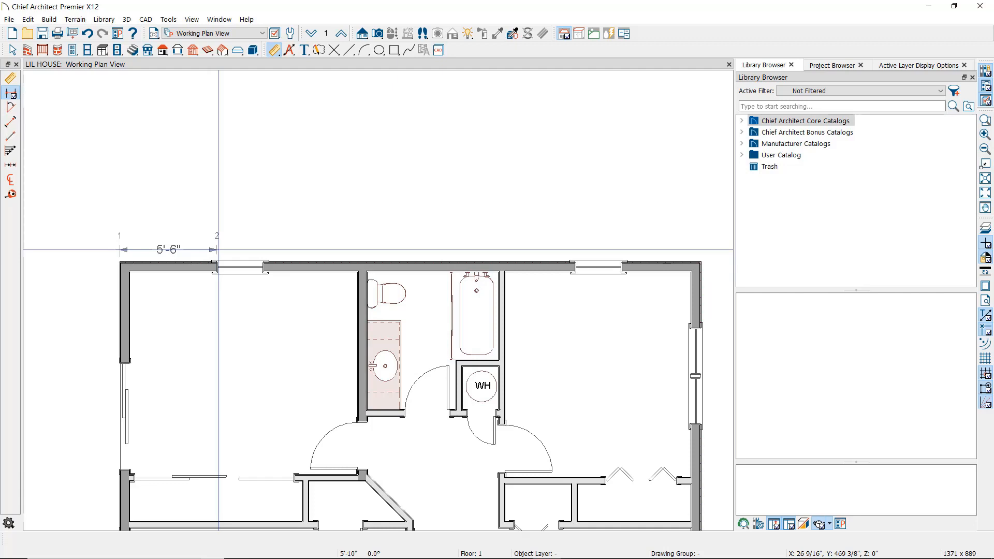
pyautogui.moveTo(218, 250); pyautogui.dragTo(272, 249)
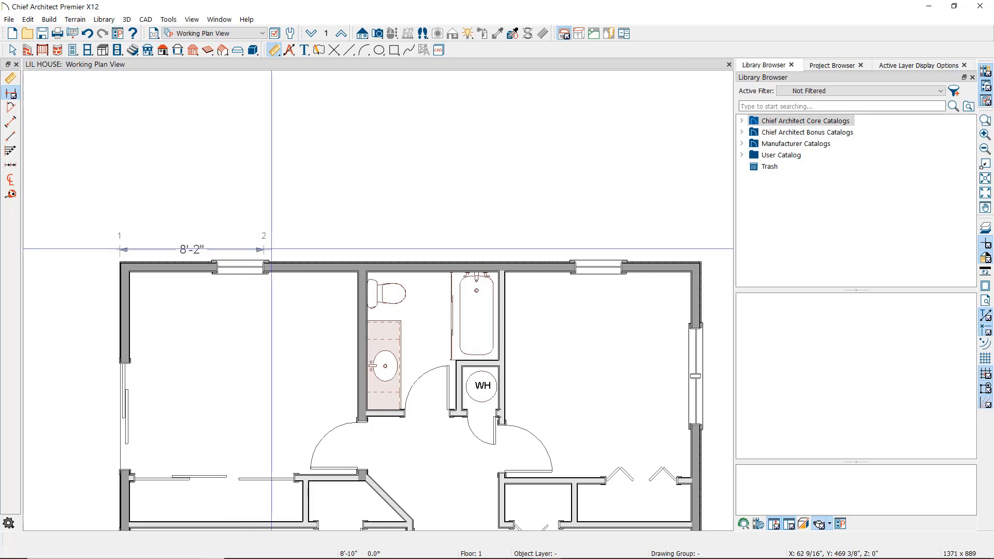
pyautogui.moveTo(272, 250); pyautogui.dragTo(506, 247)
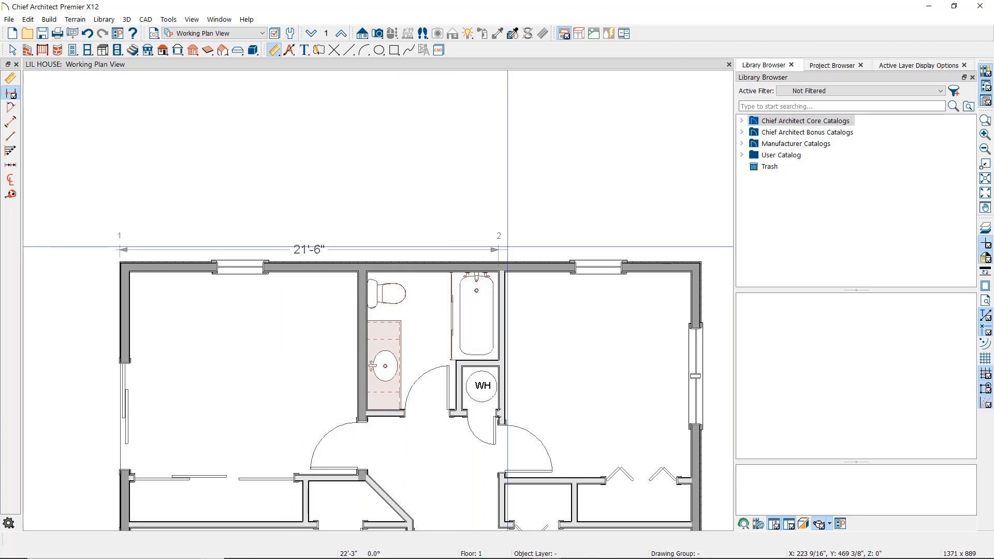
pyautogui.moveTo(508, 247)
pyautogui.mouseDown()
pyautogui.moveTo(582, 247)
pyautogui.moveTo(538, 233)
pyautogui.moveTo(538, 216)
pyautogui.mouseUp()
# - Place the 25'-10" dimension, then draw a 45° angular dimension between the diagonal and horizontal walls
pyautogui.press('space')
pyautogui.click(538, 251)
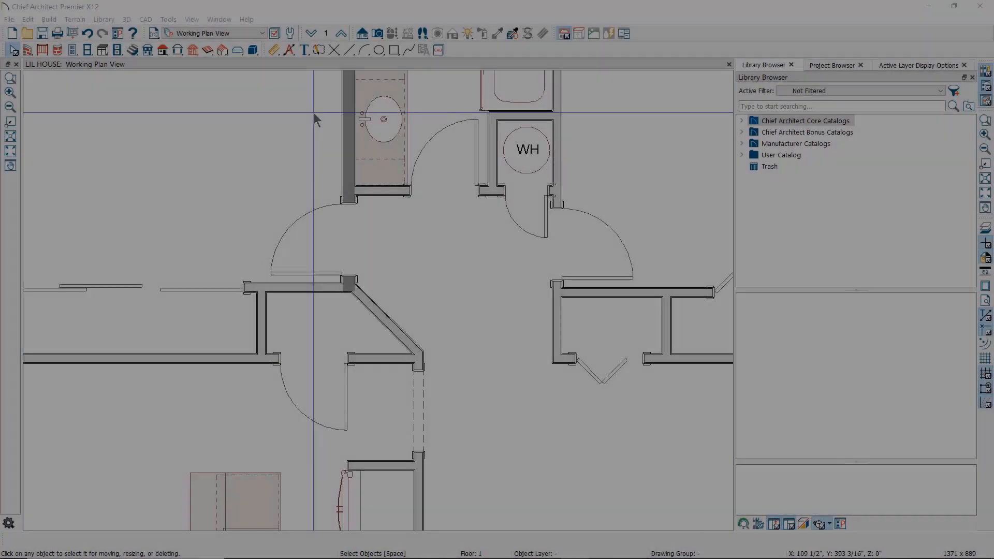
pyautogui.click(275, 50)
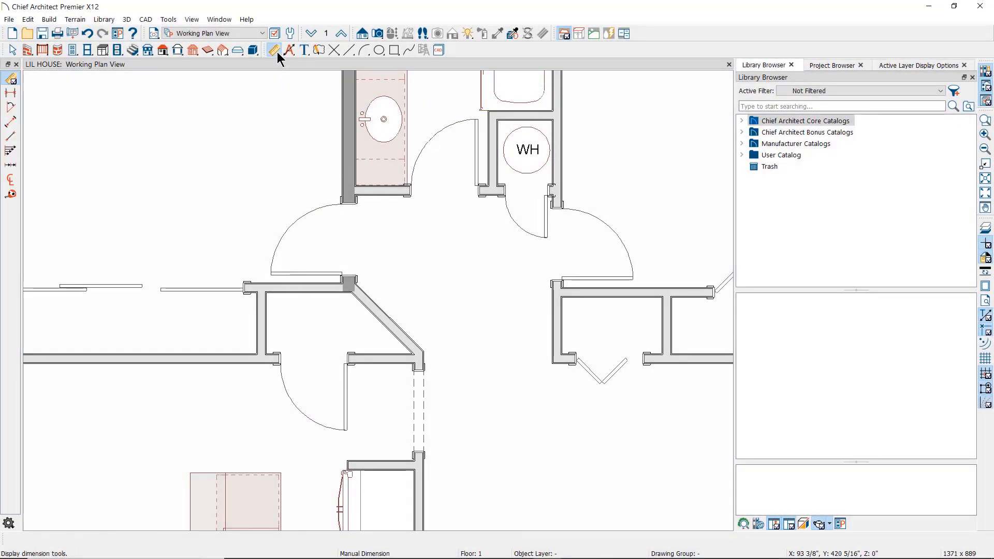
pyautogui.click(11, 109)
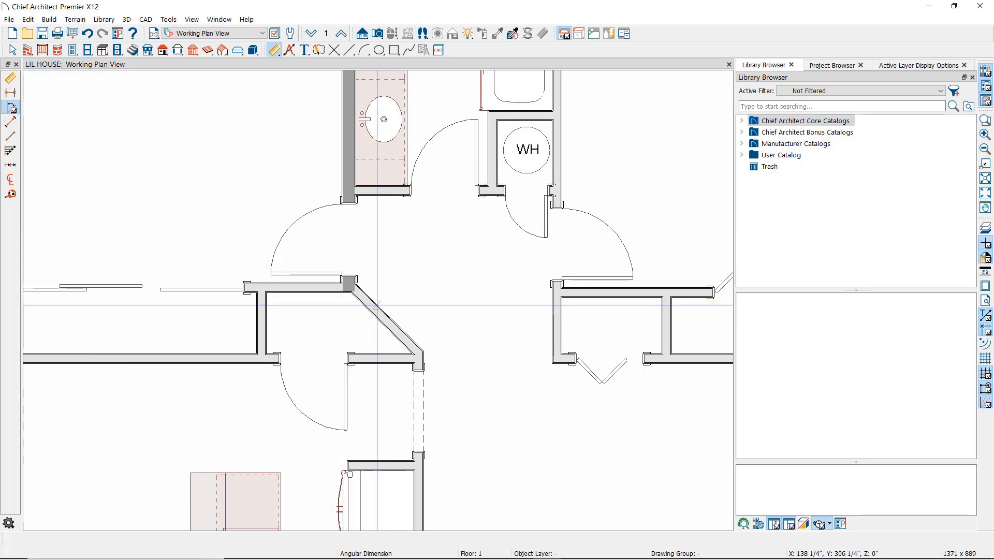
pyautogui.moveTo(377, 306); pyautogui.dragTo(365, 353)
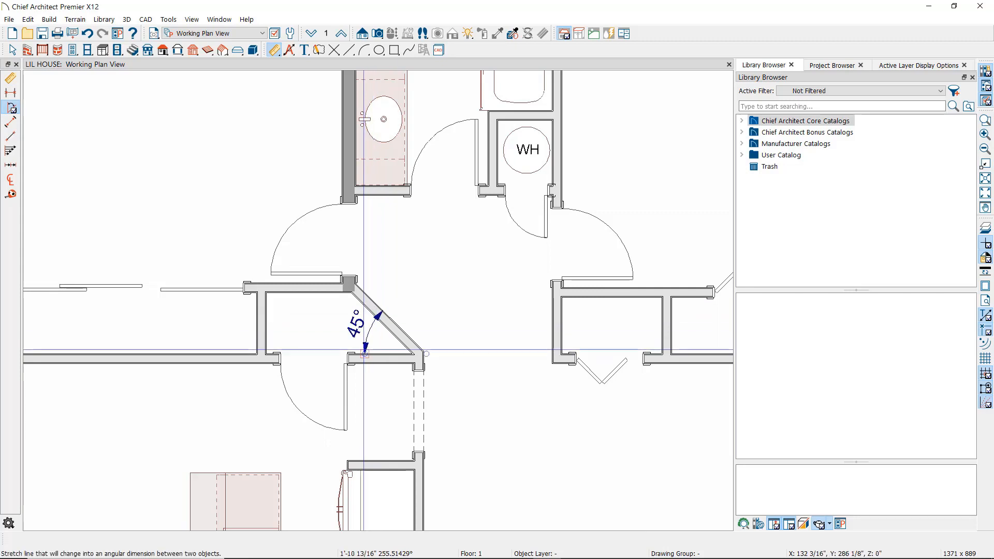
# - Swing the angular dimension around the wall corner so it reads 315°
pyautogui.press('space')
pyautogui.click(370, 330)
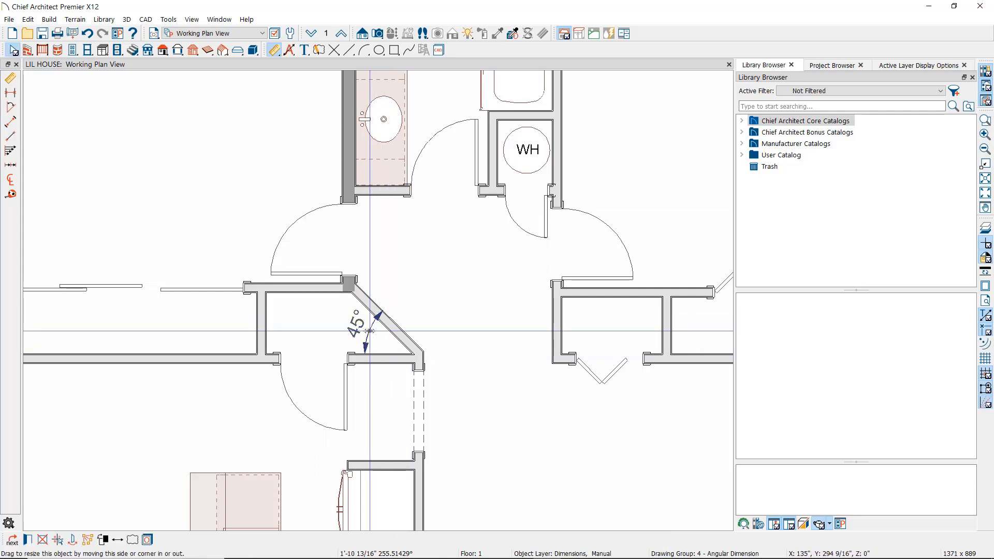
pyautogui.moveTo(369, 330); pyautogui.dragTo(462, 385)
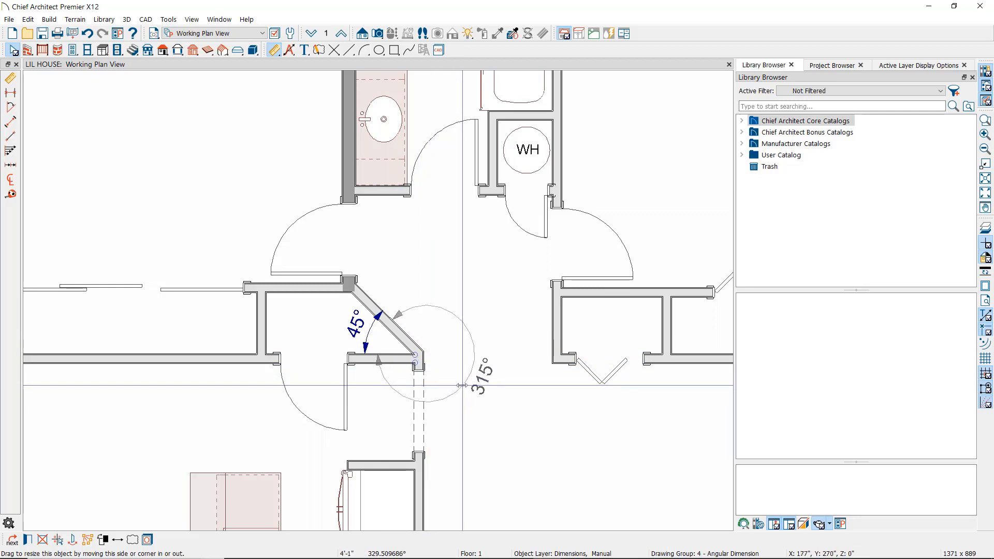
pyautogui.moveTo(461, 386); pyautogui.dragTo(462, 385)
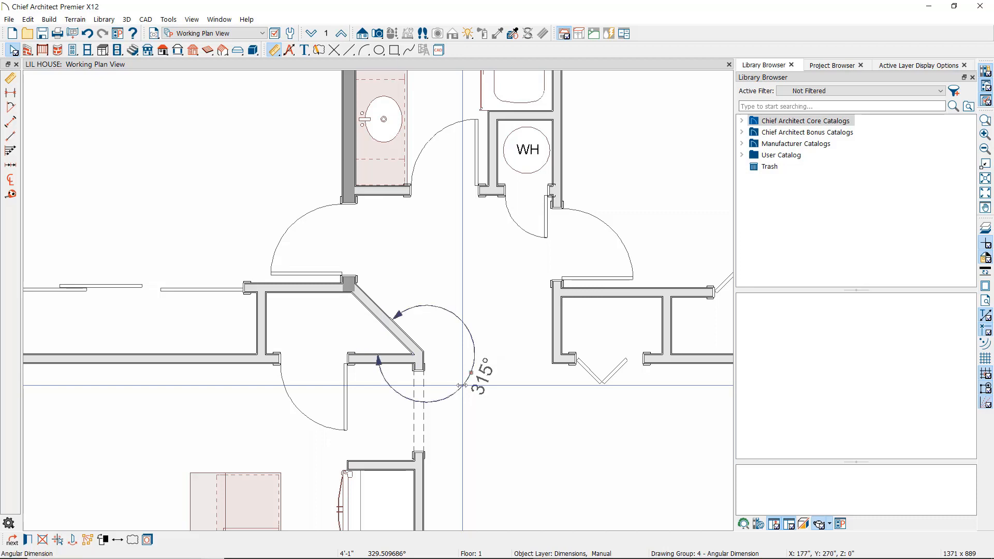
pyautogui.press('Escape')
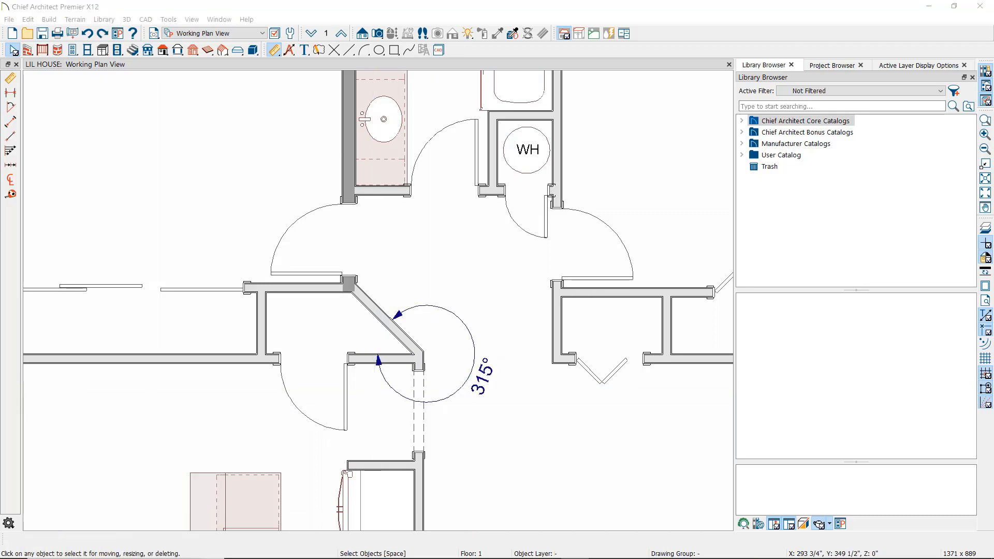
pyautogui.click(435, 341)
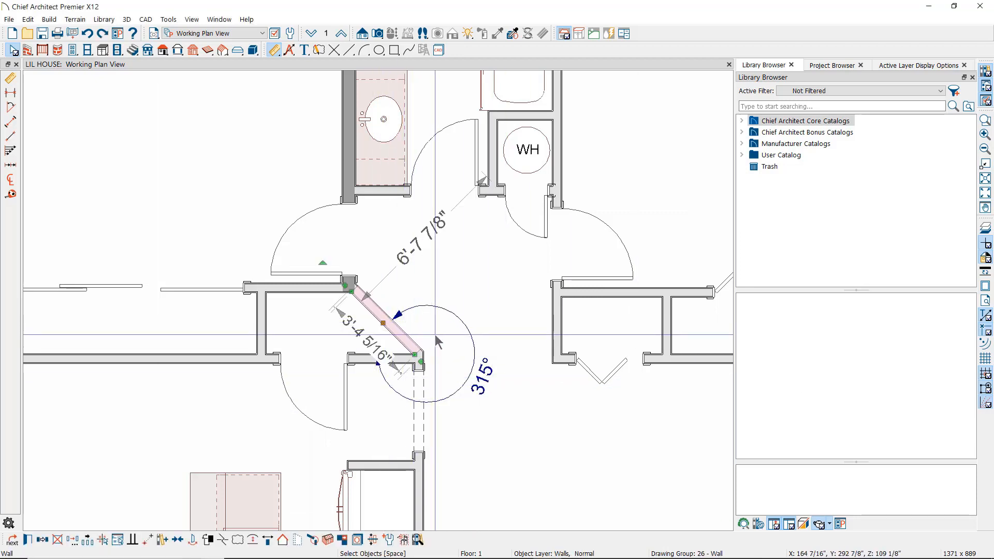
pyautogui.click(474, 374)
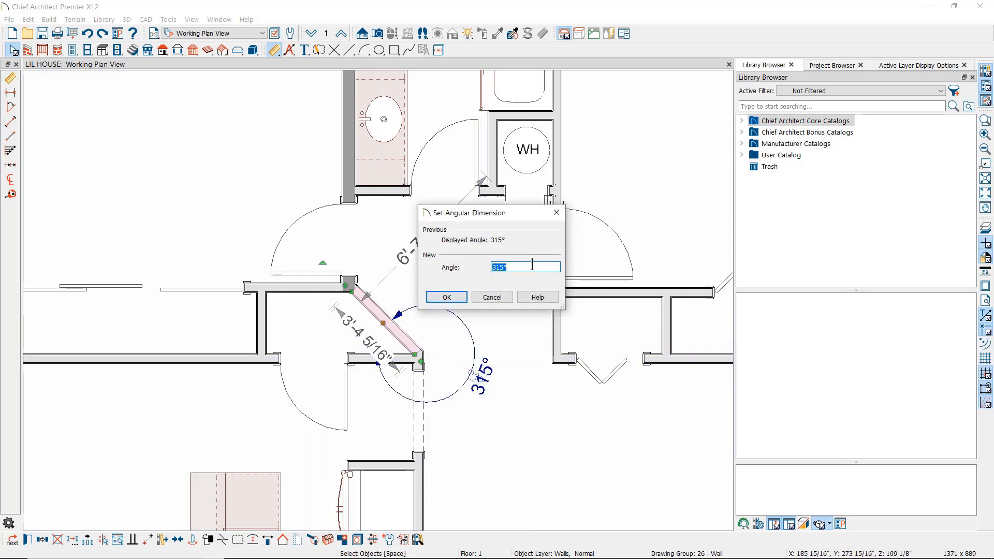
pyautogui.write('3')
pyautogui.write('15')
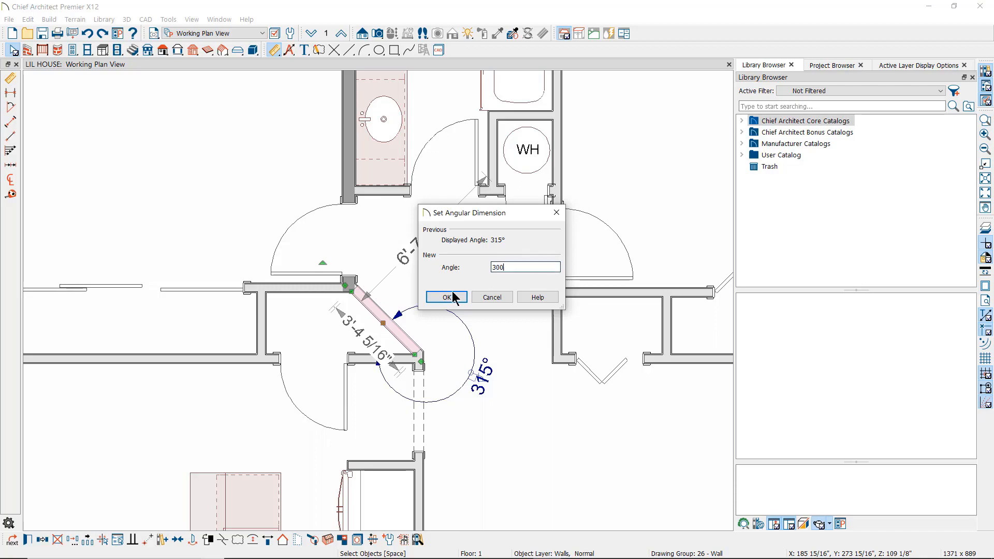
pyautogui.click(449, 297)
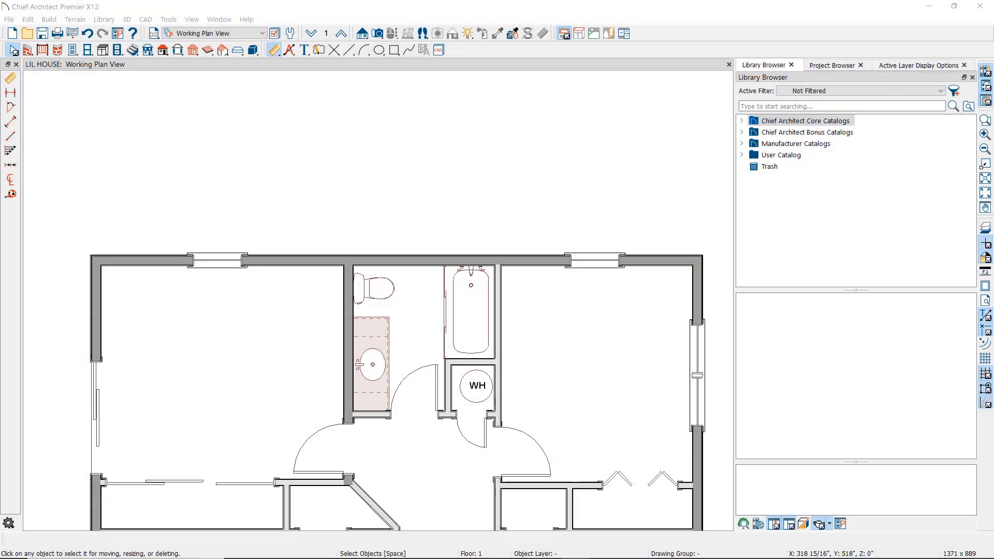
# - Draw interior dimensions across the top rooms: 13'-1 1/2", 7'-8" and 10'-4 1/2"
pyautogui.click(276, 50)
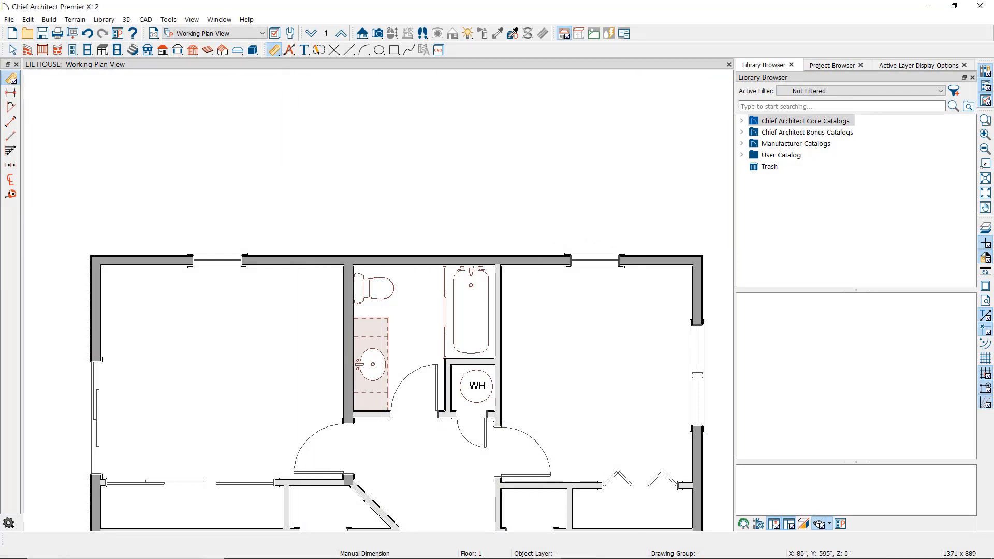
pyautogui.click(9, 124)
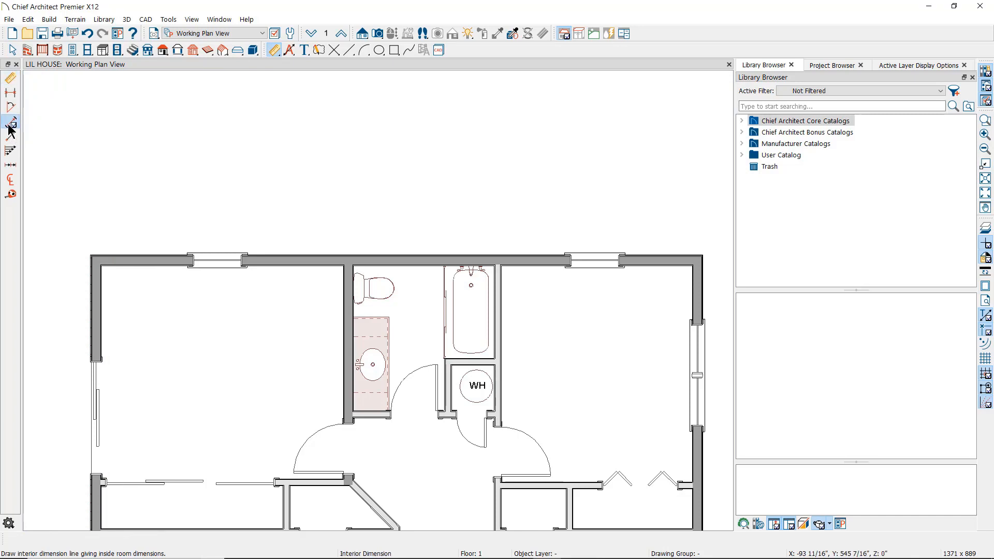
pyautogui.moveTo(73, 294); pyautogui.dragTo(693, 302)
pyautogui.press('space')
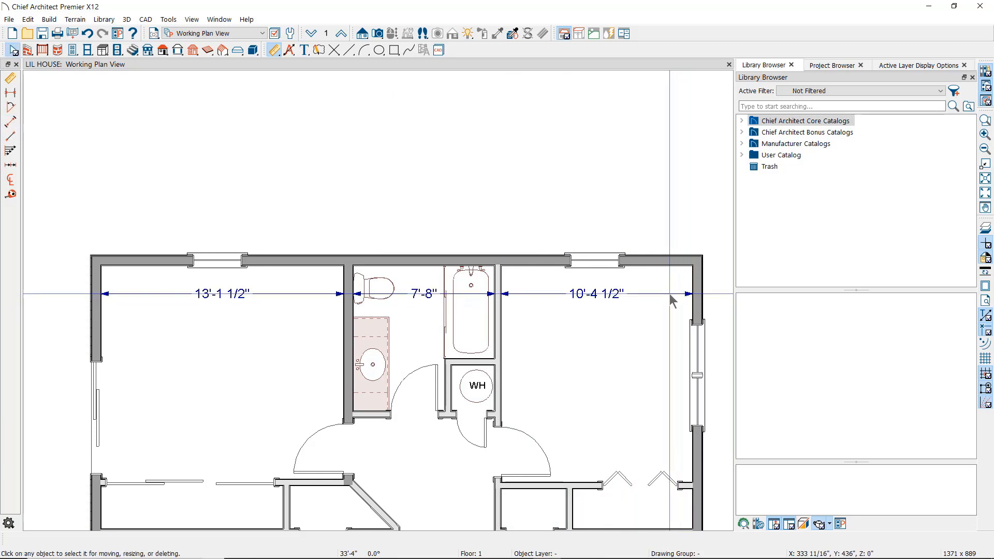
# - Move the interior dimension string above the top wall and adjust one extension line
pyautogui.click(670, 295)
pyautogui.moveTo(668, 294); pyautogui.dragTo(666, 210)
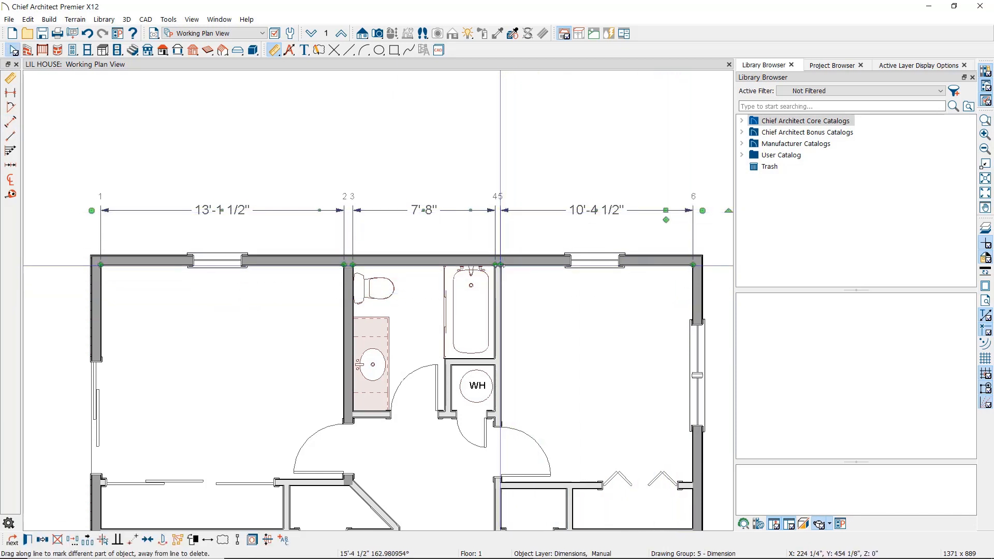
pyautogui.moveTo(501, 265)
pyautogui.mouseDown()
pyautogui.moveTo(501, 243)
pyautogui.moveTo(554, 211)
pyautogui.moveTo(559, 262)
pyautogui.moveTo(501, 264)
pyautogui.mouseUp()
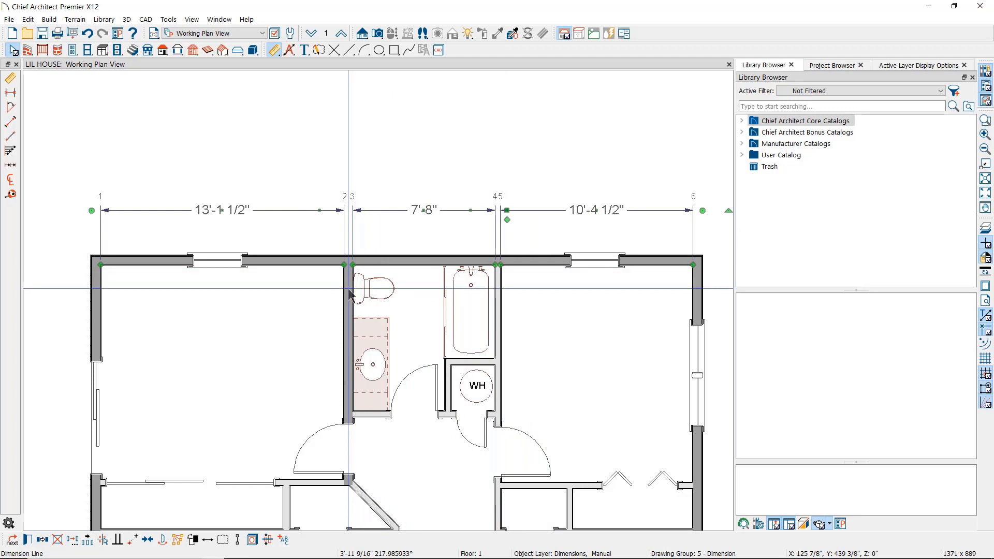
pyautogui.press('Escape')
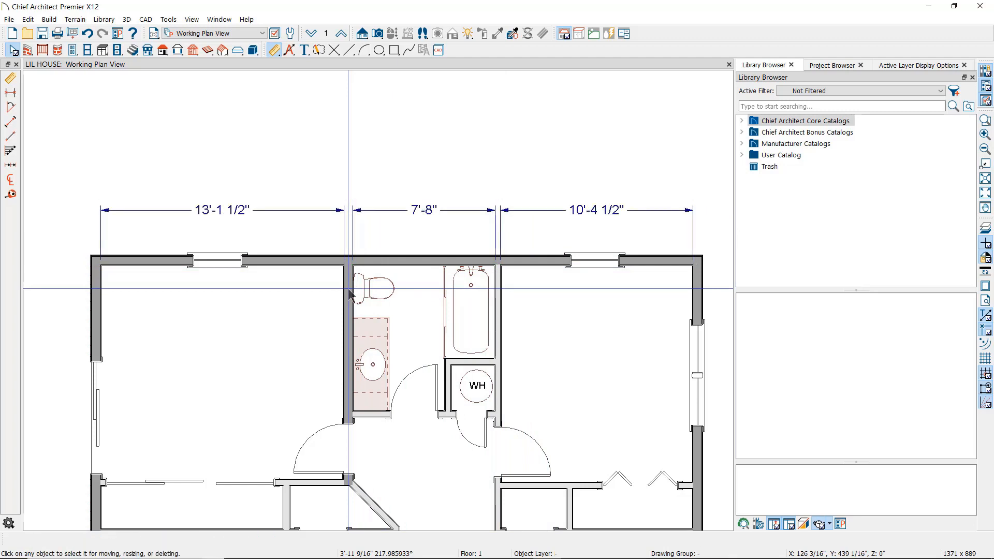
# - Change the left room width to 13'-2", shifting the bathroom wall
pyautogui.click(350, 295)
pyautogui.click(235, 212)
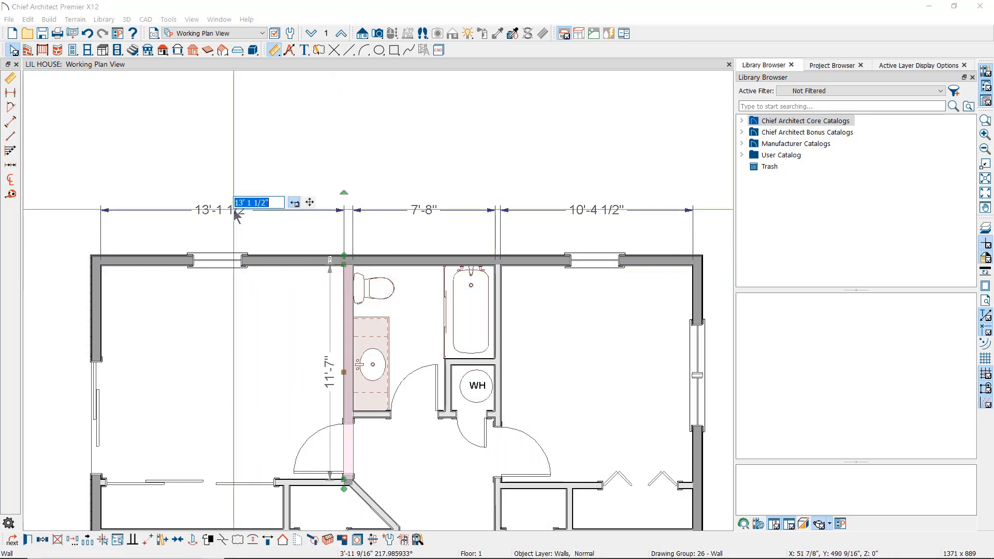
pyautogui.write("13'2")
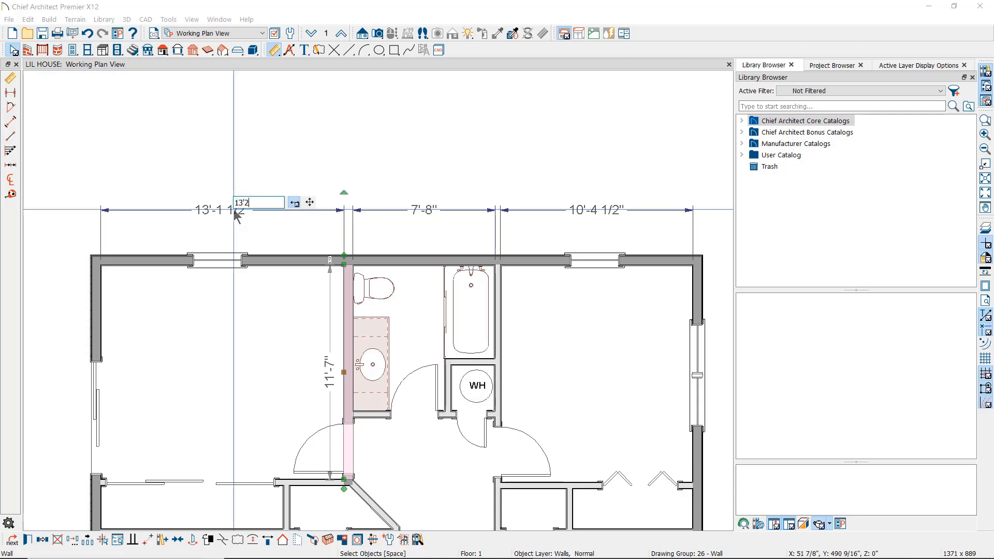
pyautogui.write("3'-2")
pyautogui.press('Return')
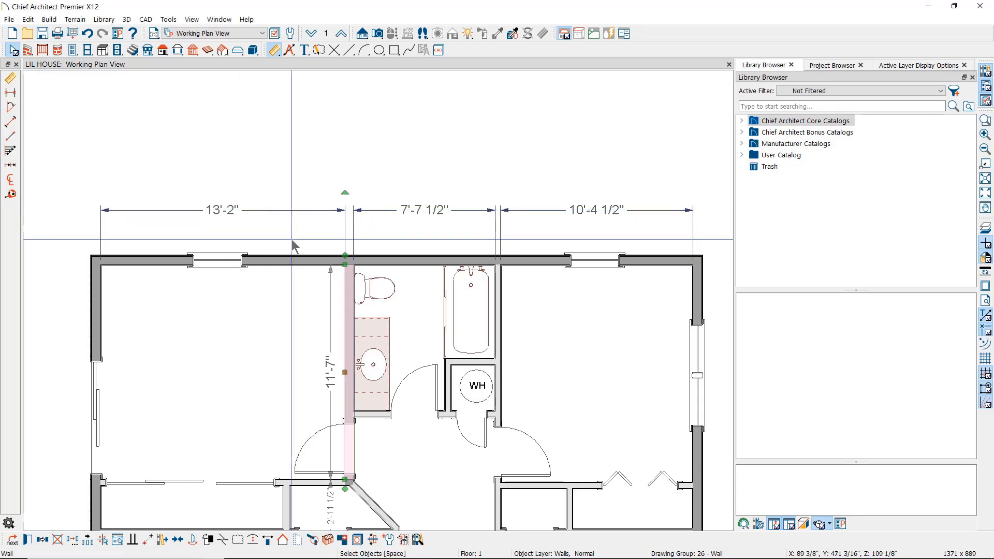
# - Zoom in and move the 7'-7 1/2" dimension's extension line across the bathroom wall thickness
pyautogui.scroll(5, 357, 280)
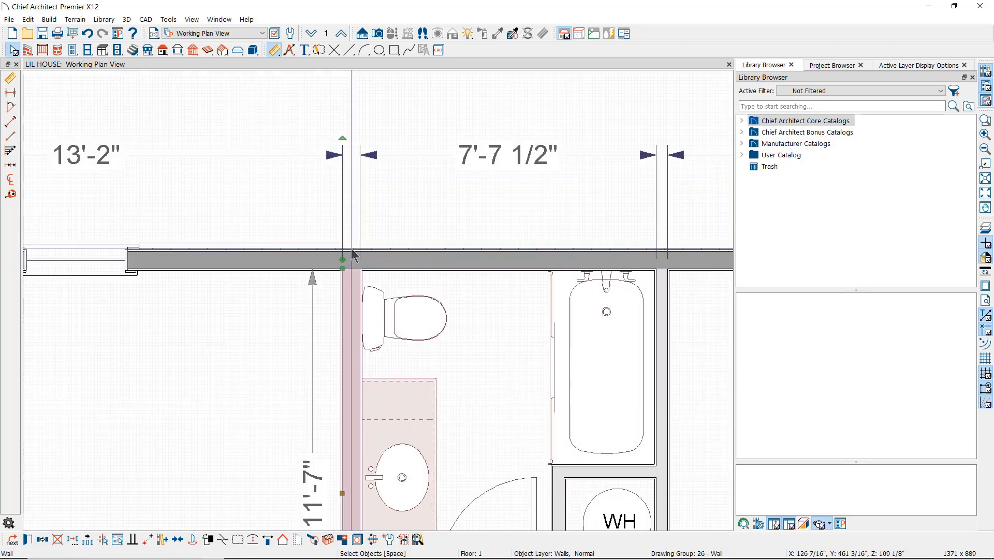
pyautogui.press('Escape')
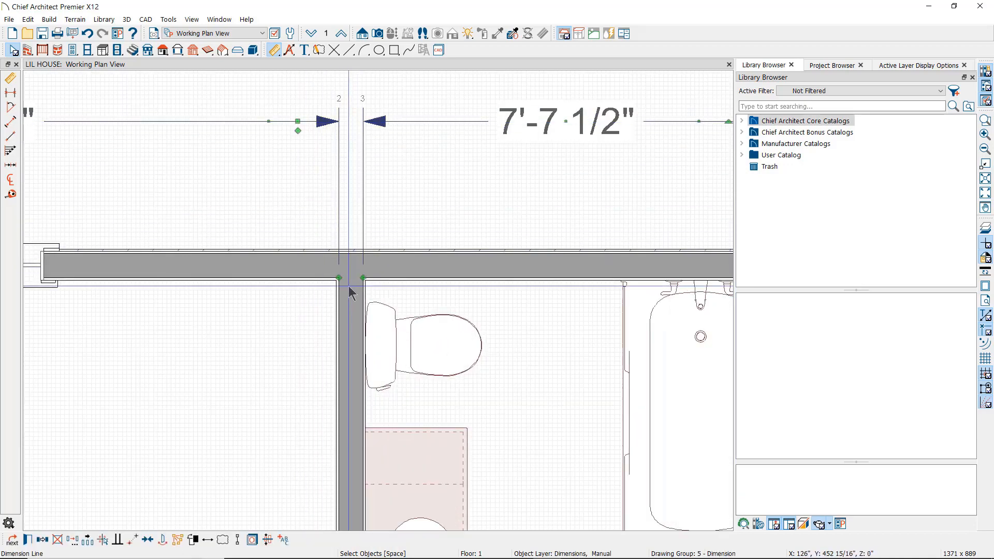
pyautogui.scroll(3, 349, 286)
pyautogui.click(349, 287)
pyautogui.moveTo(349, 288); pyautogui.dragTo(355, 422, button='middle')
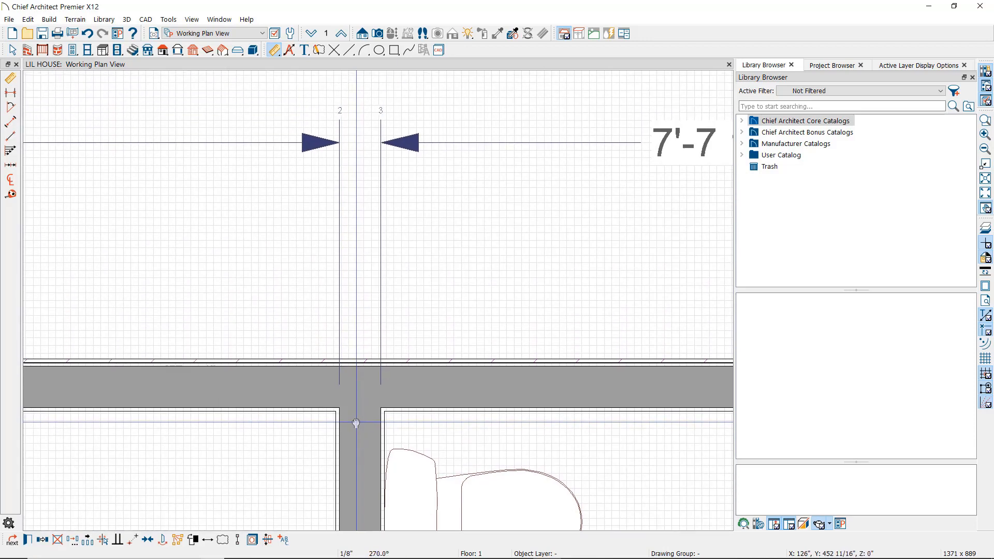
pyautogui.moveTo(344, 410); pyautogui.dragTo(379, 409)
pyautogui.scroll(3, 415, 322)
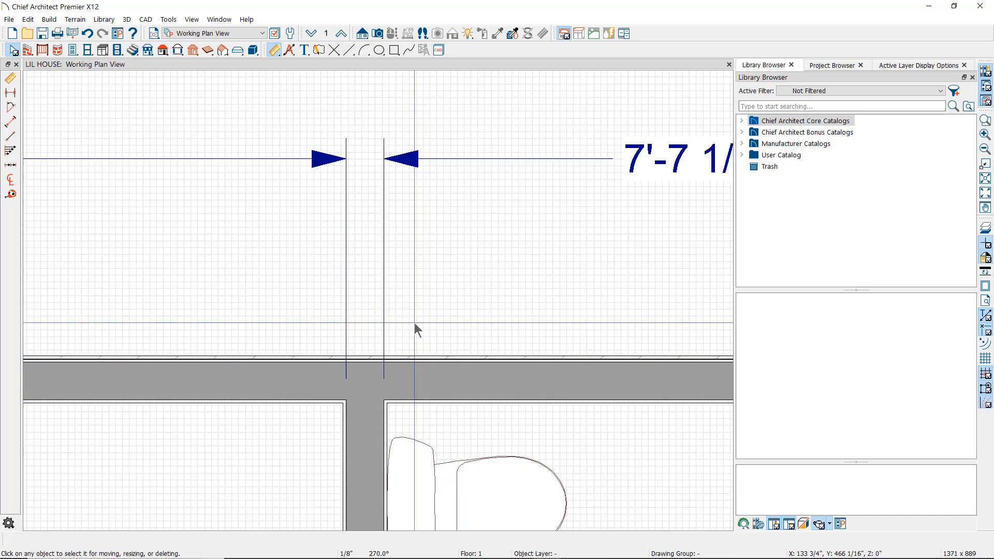
pyautogui.scroll(-2, 415, 322)
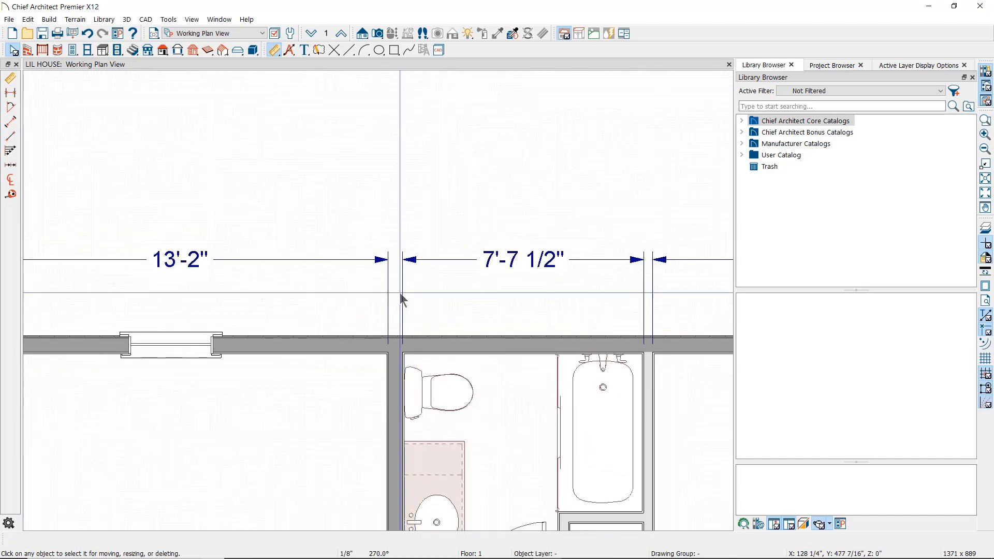
# - Set the 1/4" Scale Dimension Defaults to locate Walls: Surfaces and confirm all dialogs
pyautogui.click(291, 35)
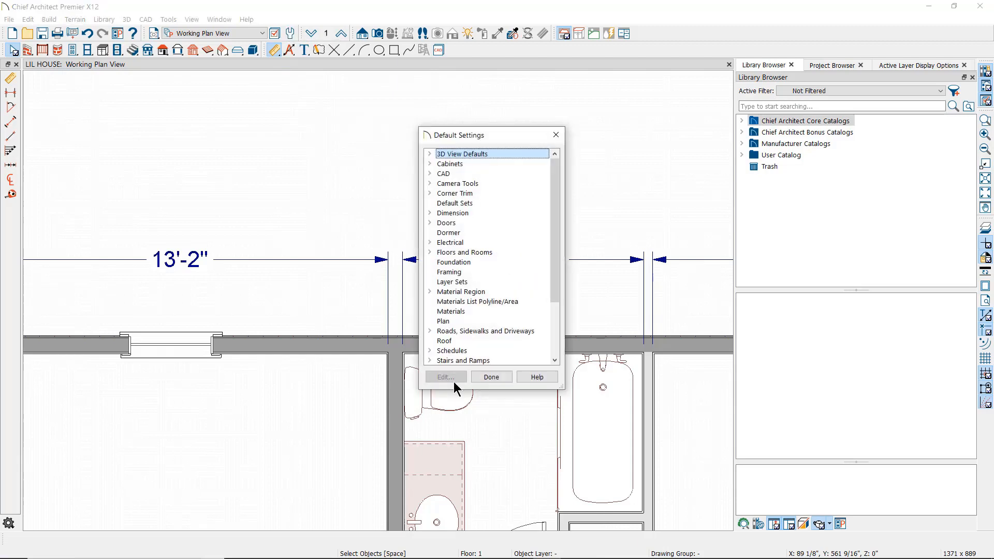
pyautogui.click(429, 212)
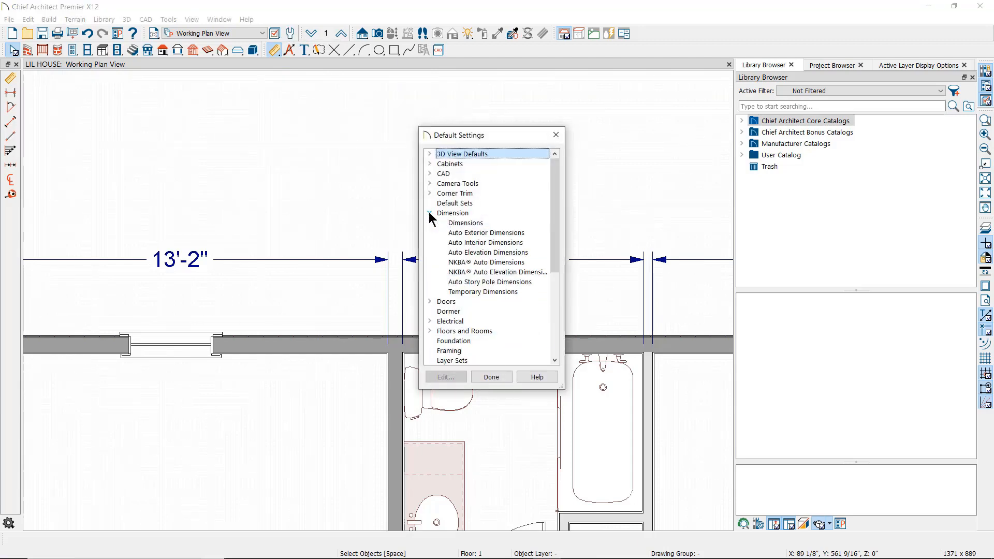
pyautogui.click(459, 224)
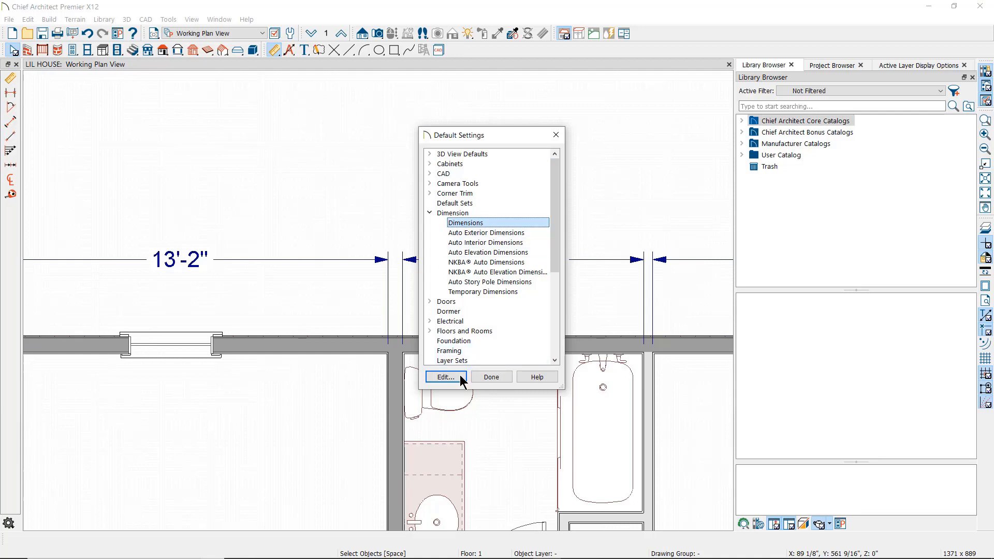
pyautogui.click(445, 377)
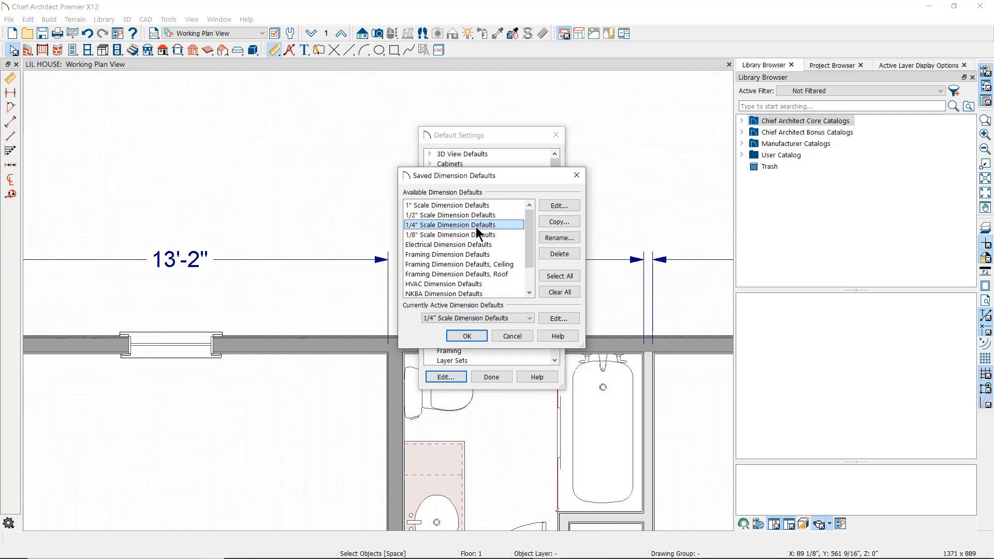
pyautogui.click(552, 207)
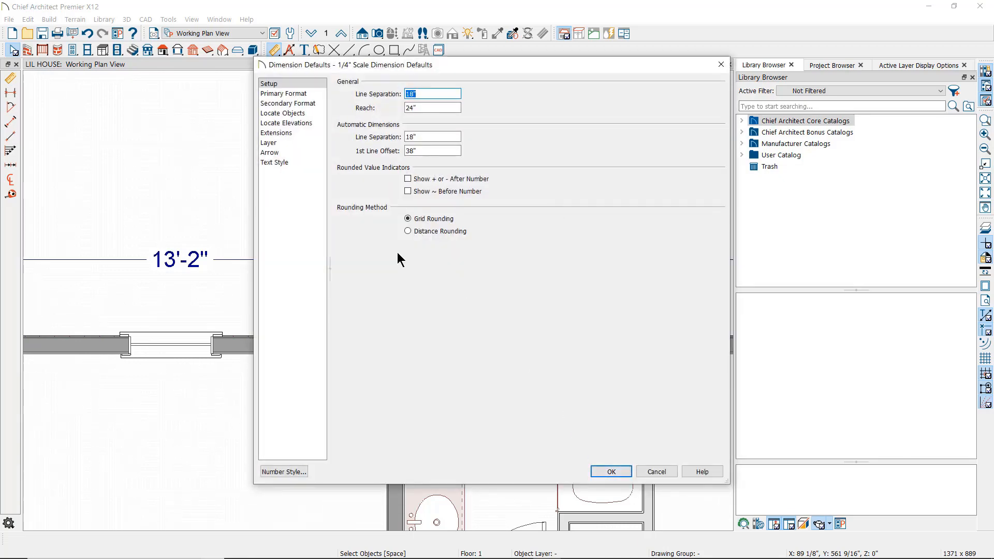
pyautogui.click(304, 114)
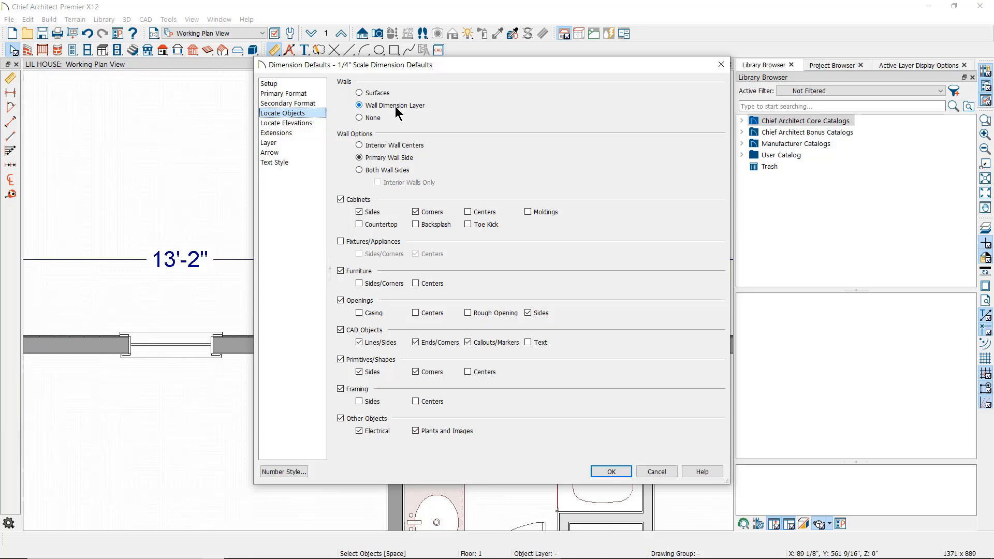
pyautogui.click(360, 93)
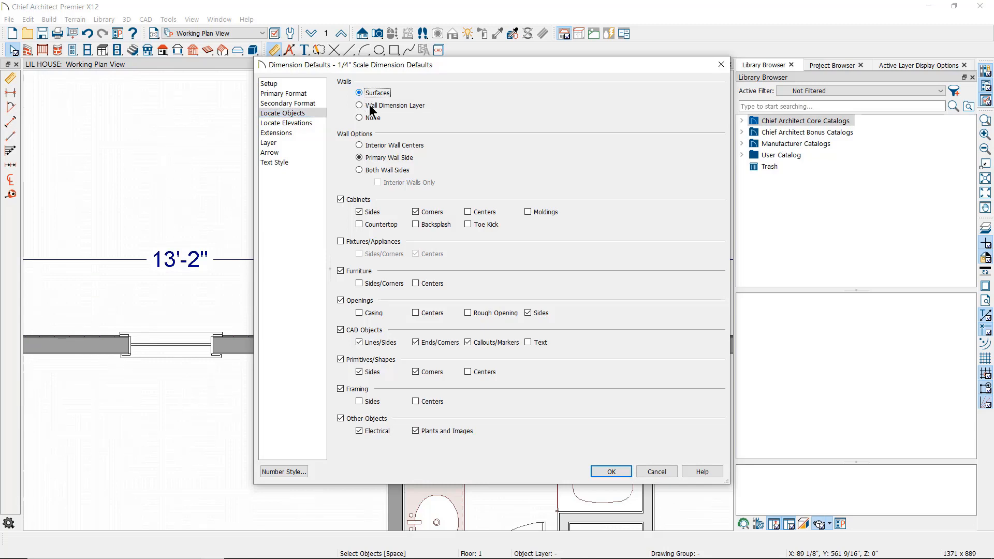
pyautogui.click(612, 471)
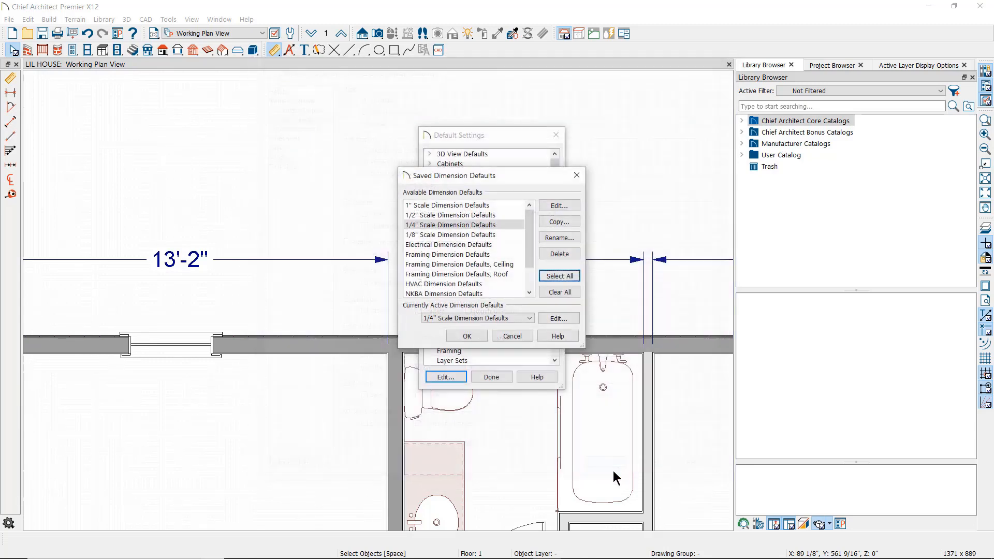
pyautogui.click(471, 333)
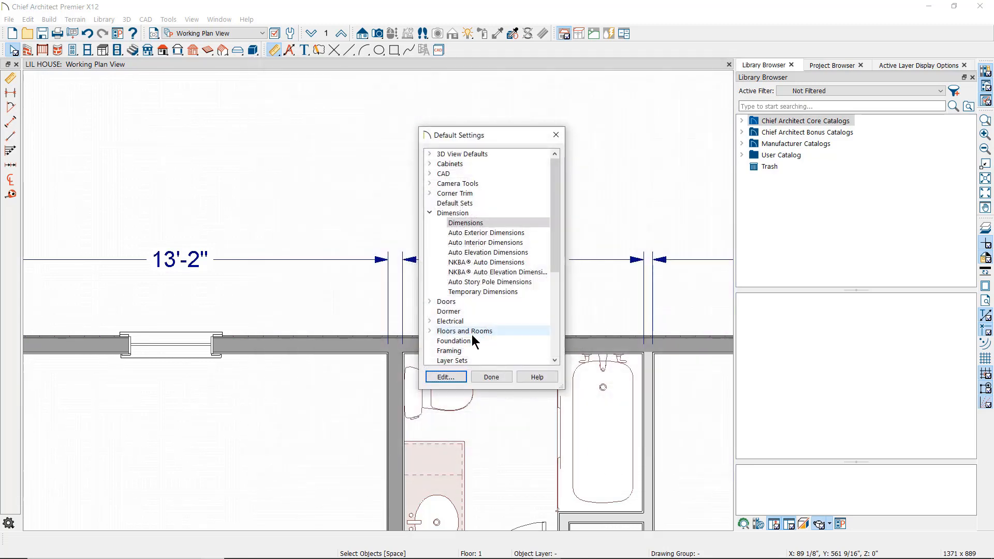
pyautogui.click(491, 377)
pyautogui.scroll(-3, 498, 410)
pyautogui.moveTo(507, 421); pyautogui.dragTo(394, 283, button='middle')
# - Draw a 13'-1" interior dimension across the left room
pyautogui.click(11, 122)
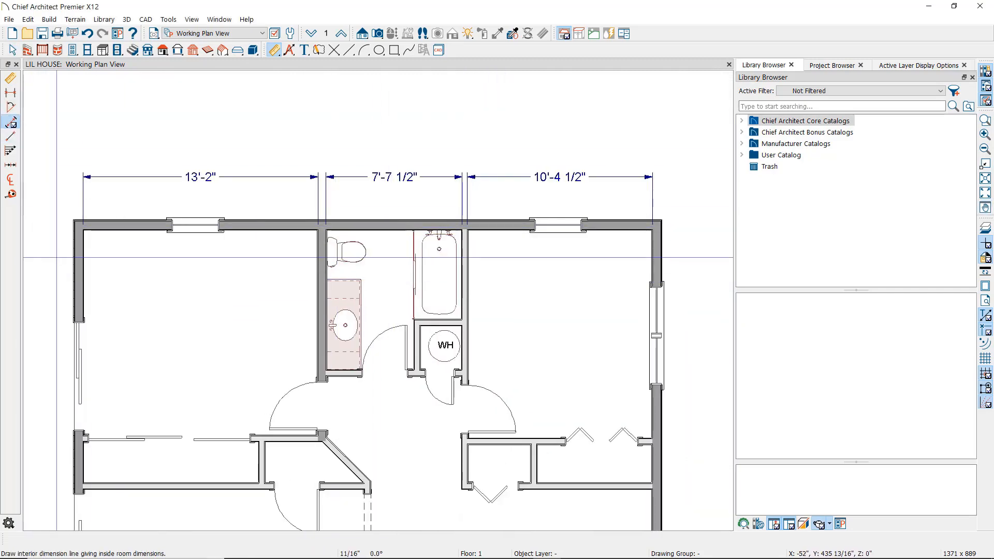
pyautogui.moveTo(58, 258); pyautogui.dragTo(356, 259)
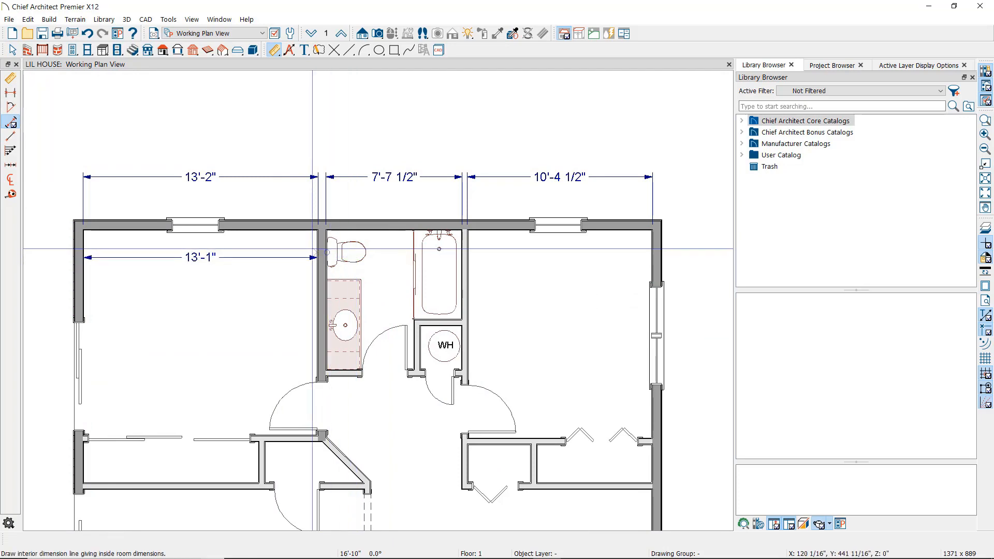
pyautogui.scroll(5, 311, 254)
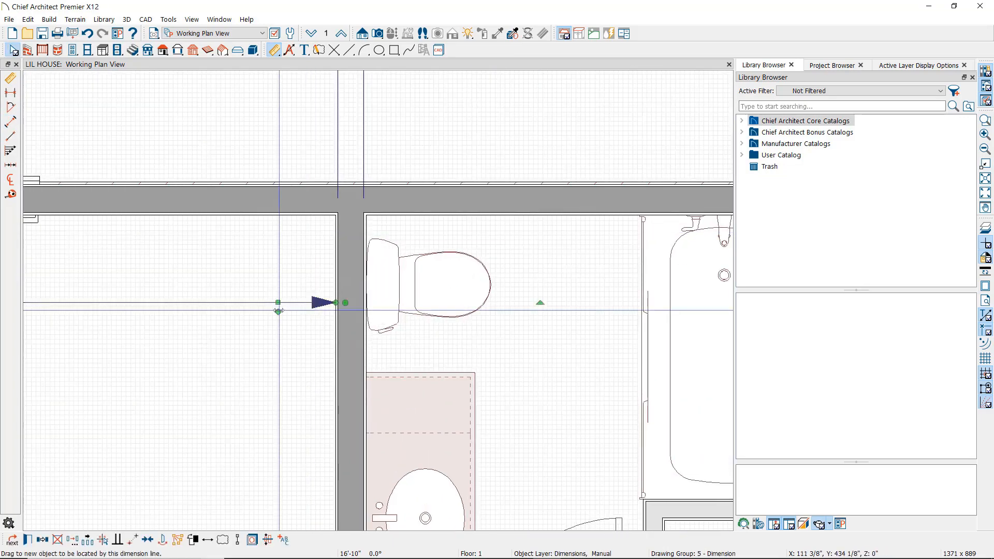
pyautogui.scroll(-6, 277, 309)
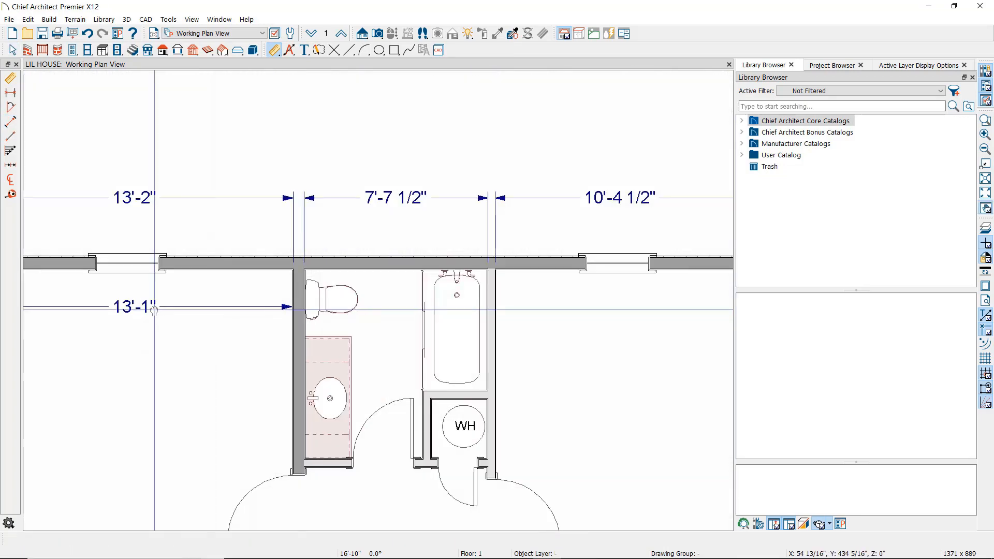
pyautogui.scroll(3, 244, 311)
pyautogui.scroll(4, 243, 311)
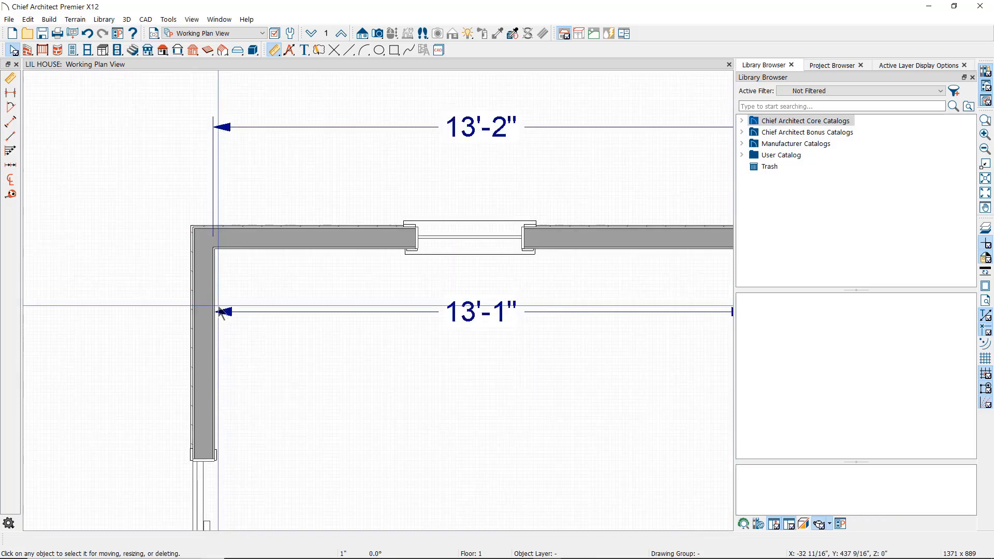
pyautogui.click(260, 314)
pyautogui.scroll(2, 203, 314)
pyautogui.press('Escape')
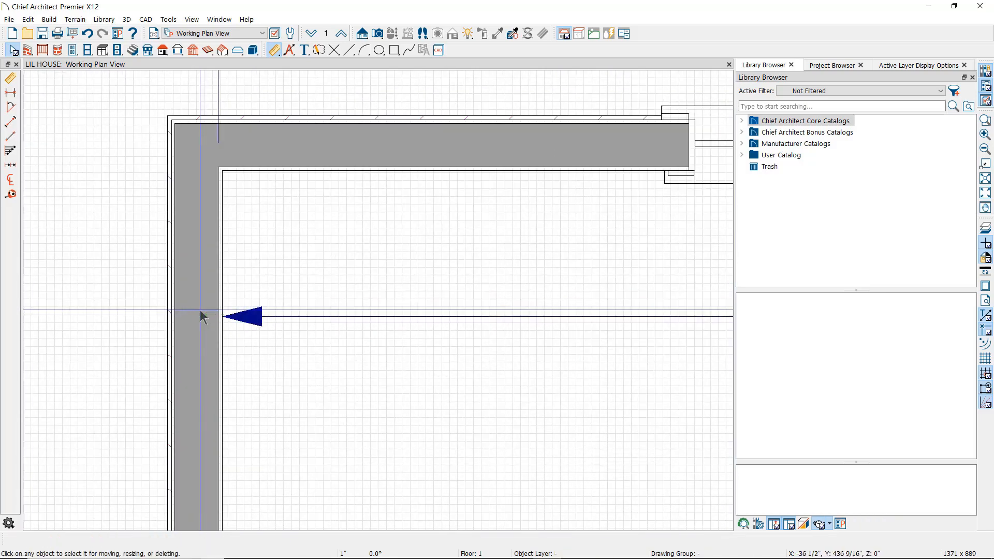
pyautogui.scroll(-4, 339, 305)
pyautogui.scroll(-1, 334, 301)
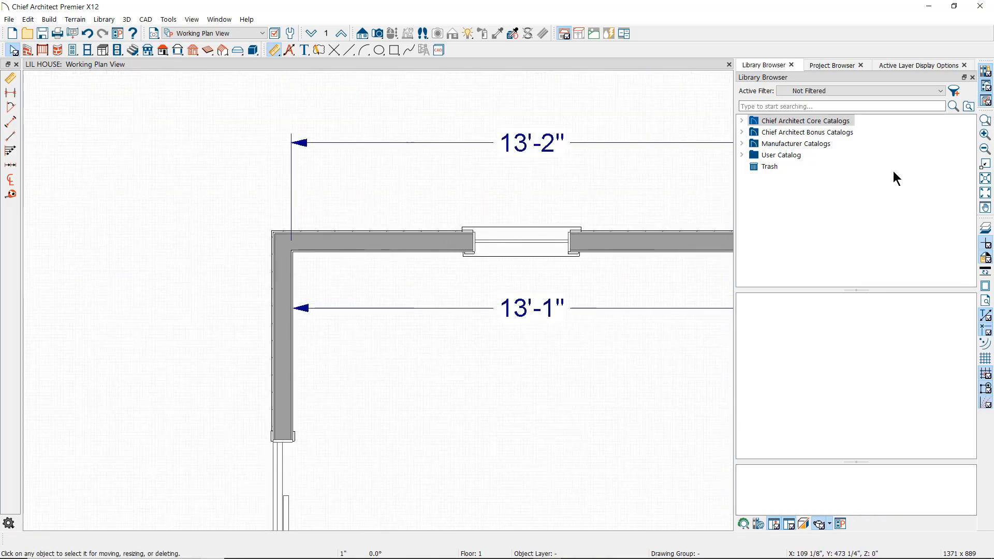
# - Fit the house in view, marquee-select the dimension lines above the plan, and delete them
pyautogui.click(985, 178)
pyautogui.scroll(3, 378, 301)
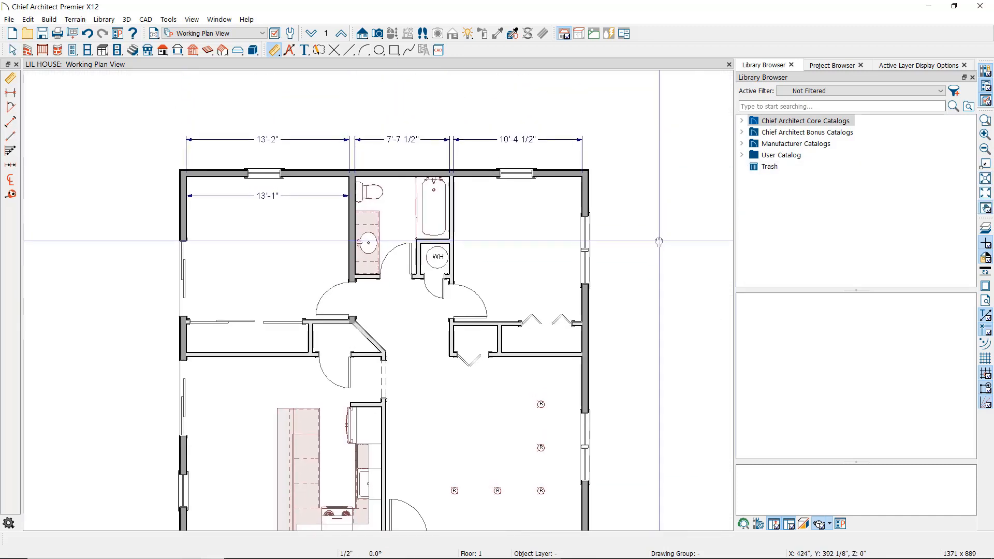
pyautogui.click(11, 79)
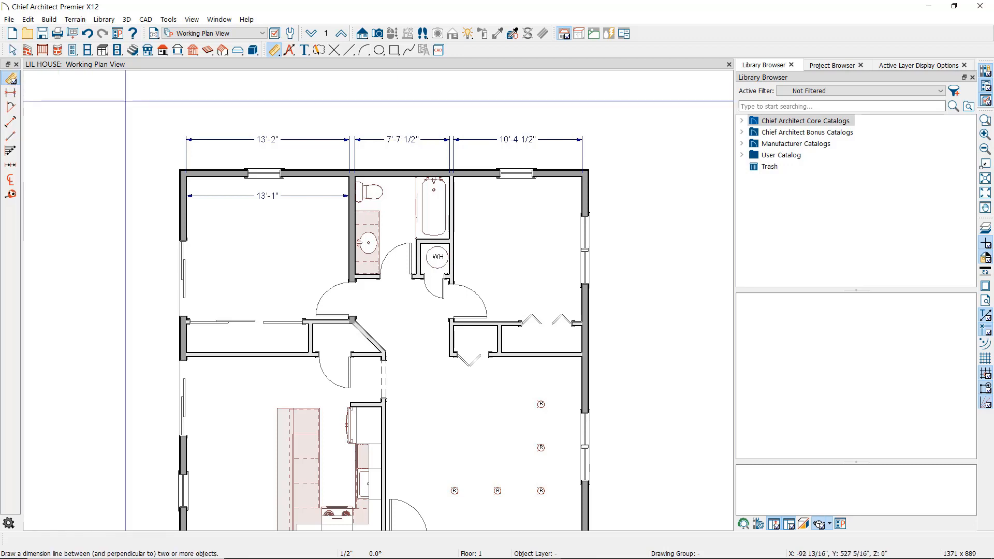
pyautogui.moveTo(126, 101); pyautogui.dragTo(669, 348)
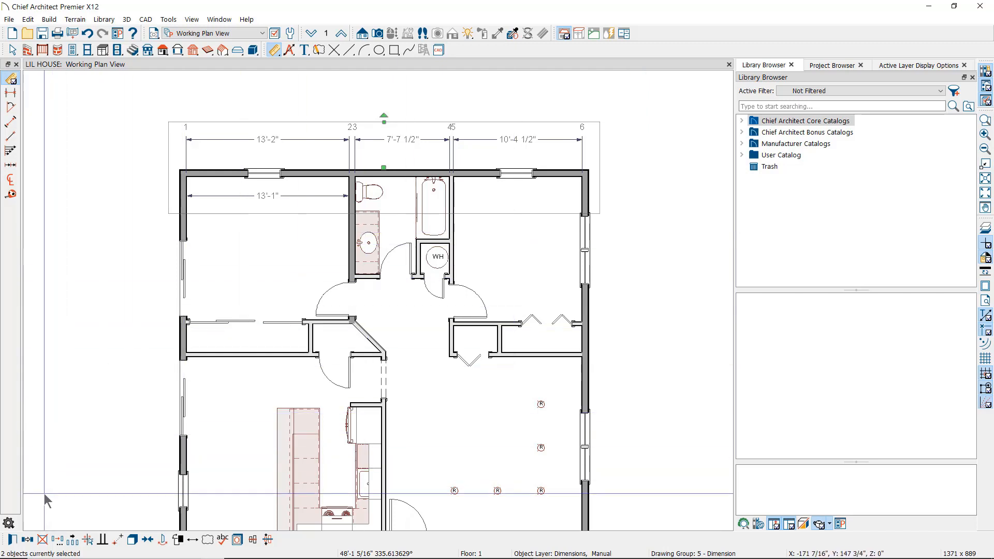
pyautogui.click(42, 541)
pyautogui.press('space')
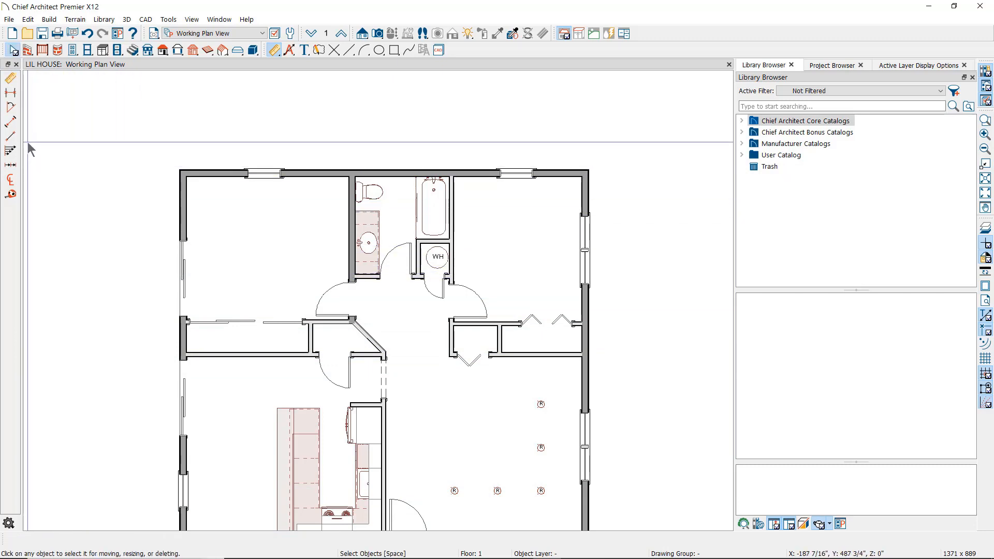
# - Draw a point-to-point dimension across the left room's 13'-2" inside width
pyautogui.click(11, 137)
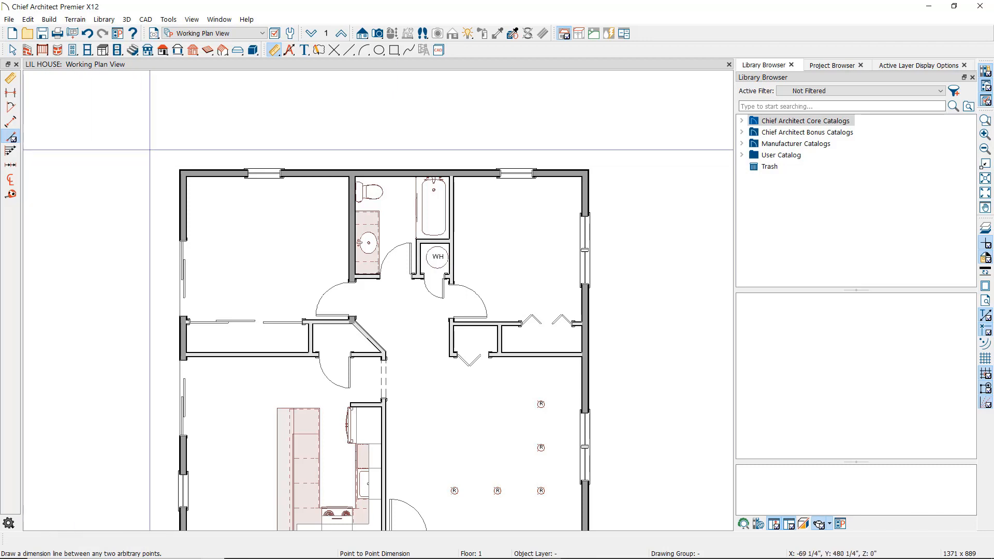
pyautogui.moveTo(186, 202)
pyautogui.mouseDown()
pyautogui.moveTo(357, 204)
pyautogui.moveTo(349, 203)
pyautogui.mouseUp()
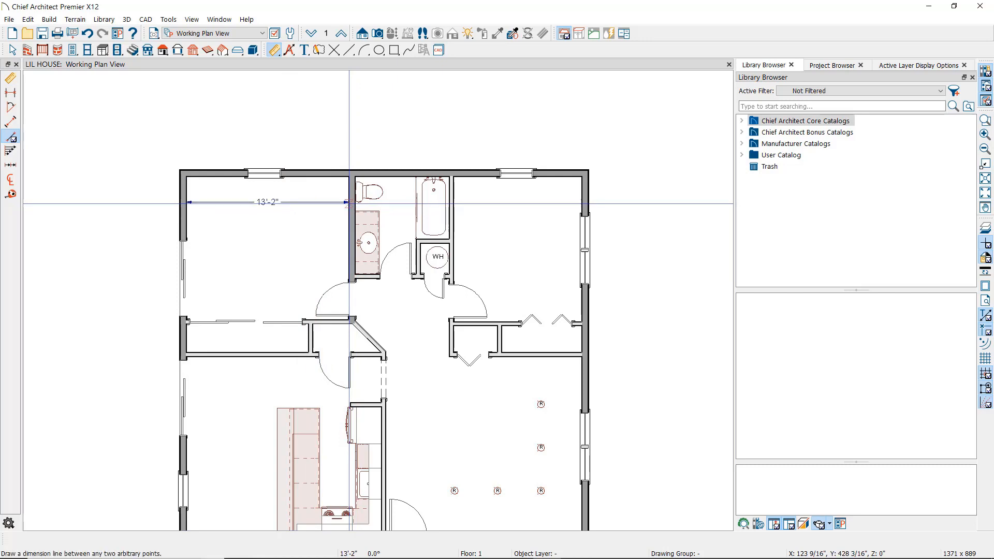
pyautogui.scroll(2, 295, 190)
pyautogui.scroll(1, 295, 189)
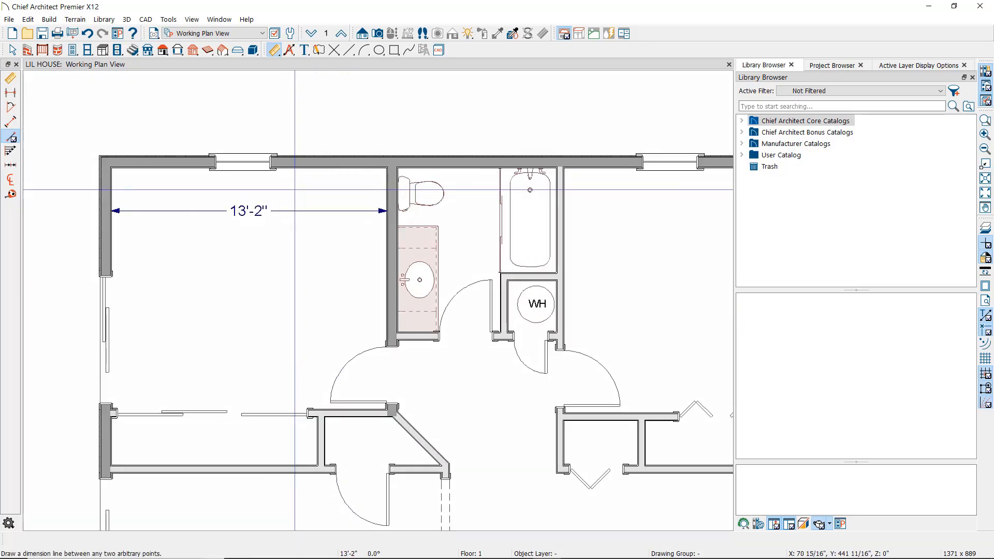
# - Draw an 11'-1" point-to-point dimension above the top of the plan
pyautogui.click(10, 138)
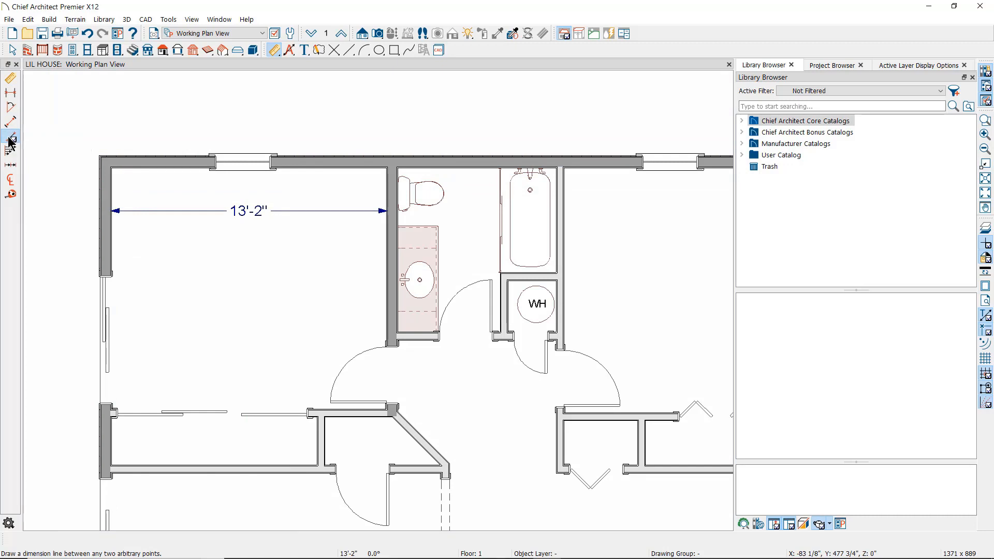
pyautogui.moveTo(98, 93); pyautogui.dragTo(331, 79)
pyautogui.press('space')
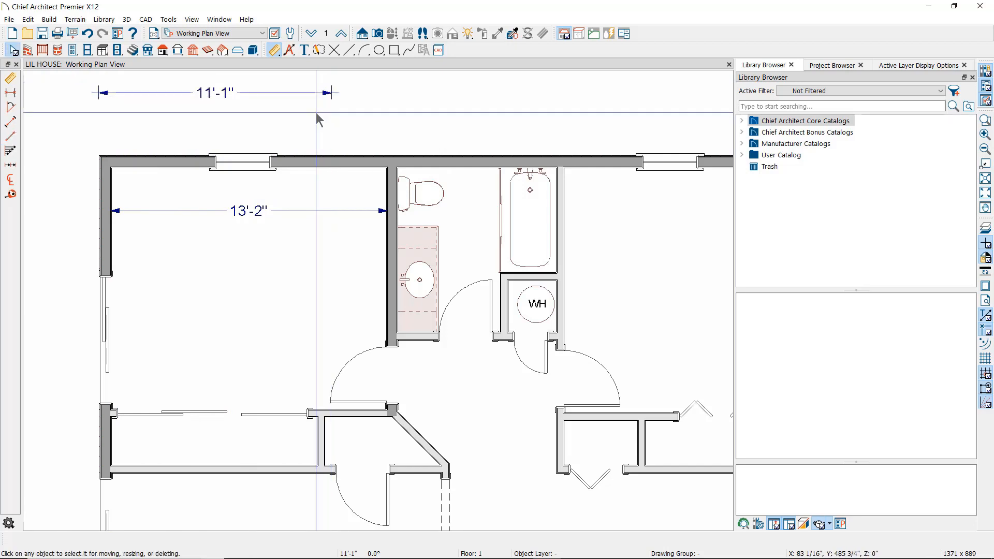
pyautogui.moveTo(317, 119); pyautogui.dragTo(371, 200, button='middle')
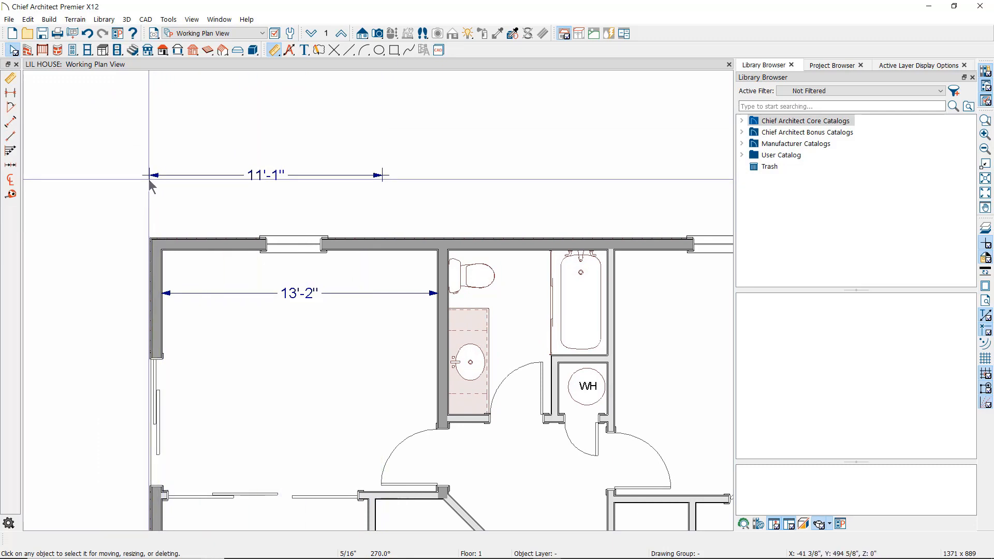
# - Nudge the 11'-1" dimension line and change its value to 12'
pyautogui.click(381, 180)
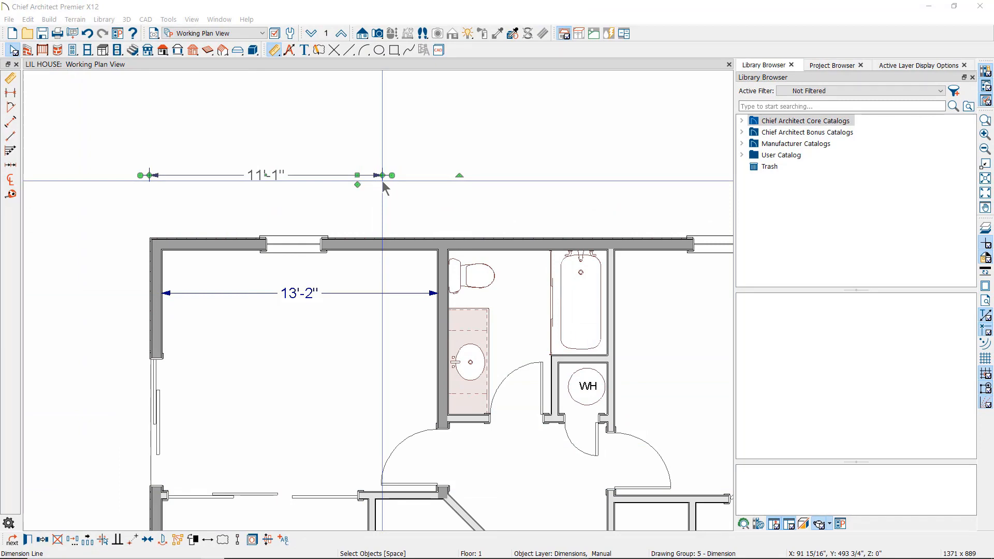
pyautogui.moveTo(383, 181); pyautogui.dragTo(383, 183)
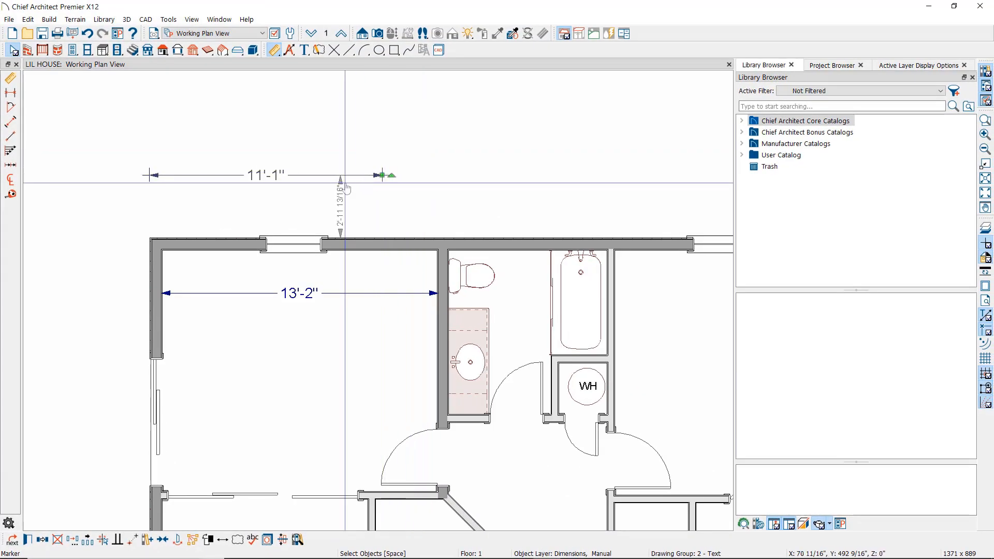
pyautogui.click(267, 176)
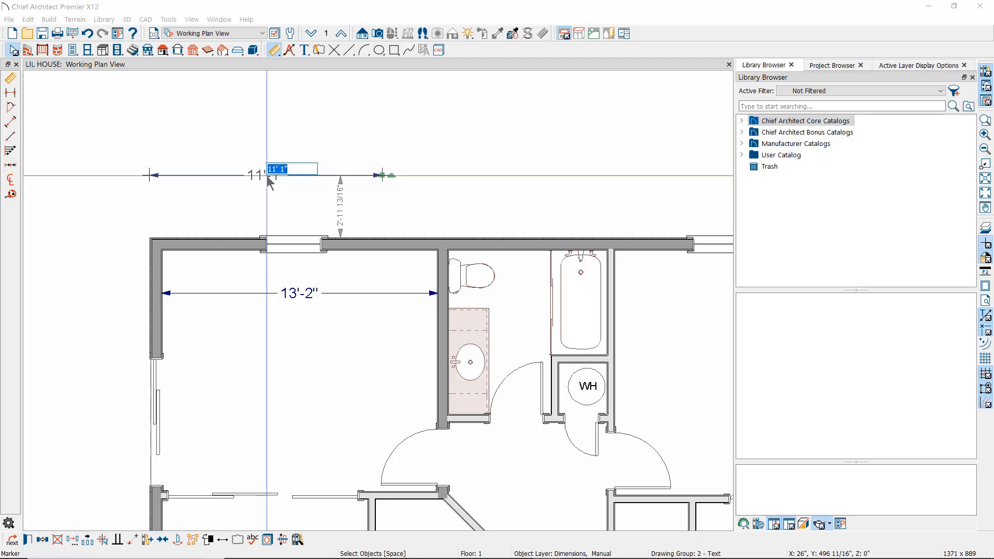
pyautogui.press('Return')
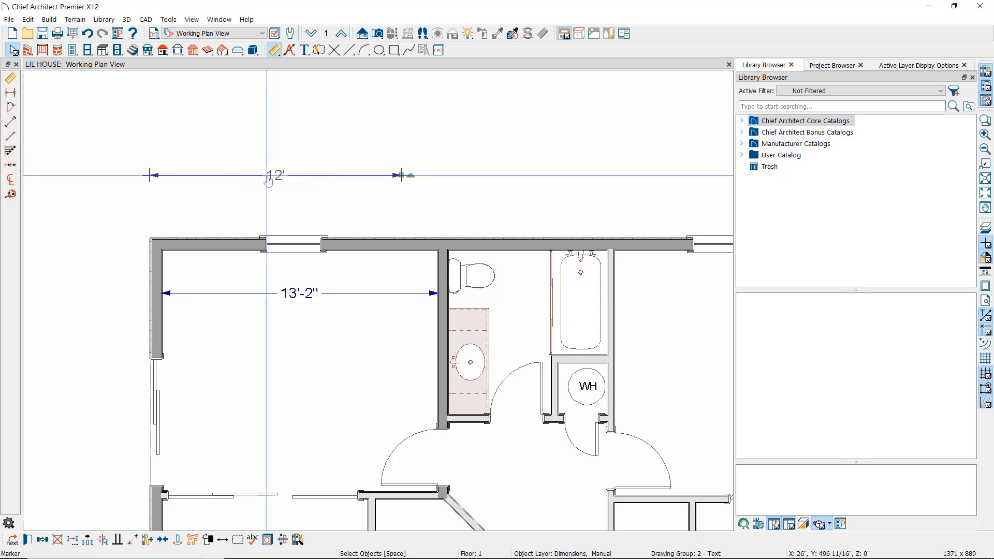
pyautogui.click(439, 169)
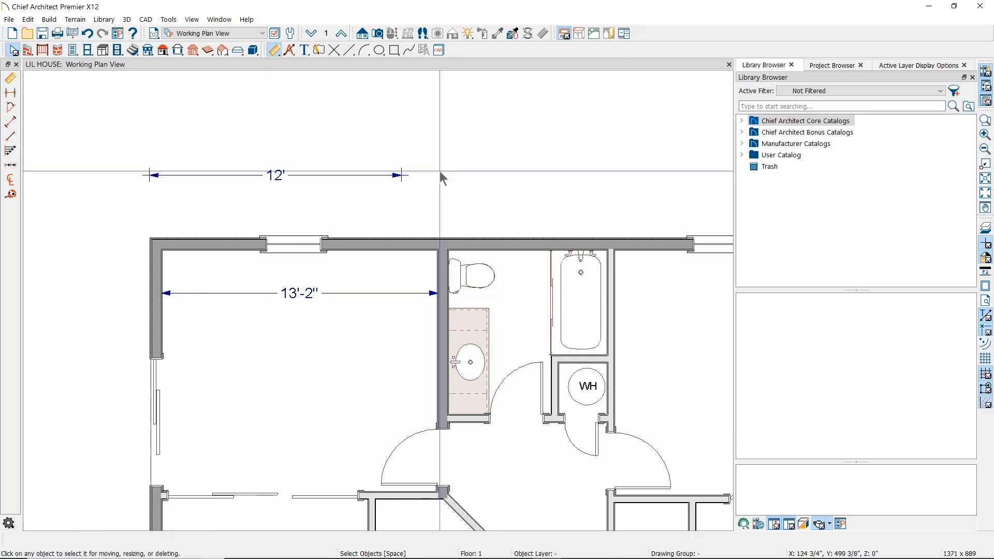
# - Place a base cabinet at the right end of the 12' dimension
pyautogui.click(103, 50)
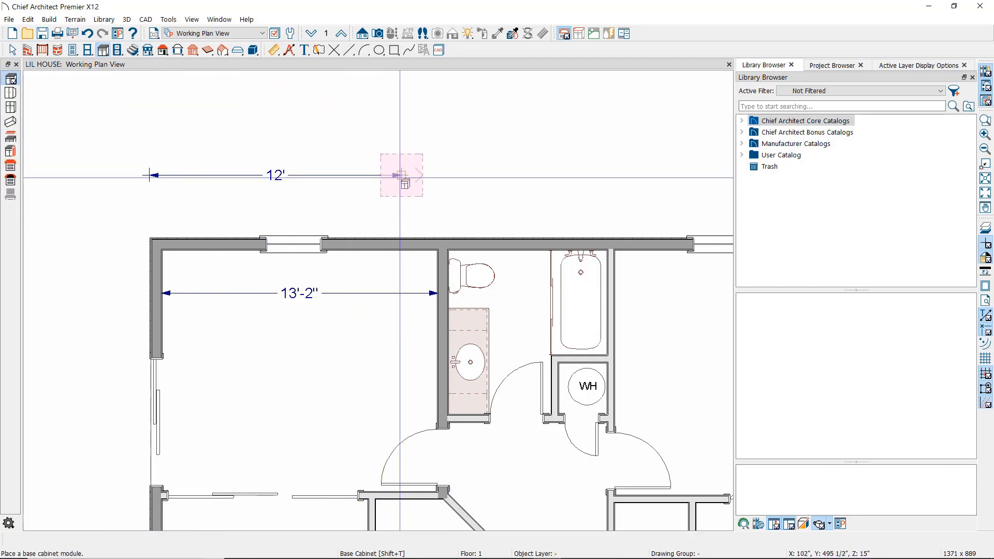
pyautogui.click(402, 176)
pyautogui.press('space')
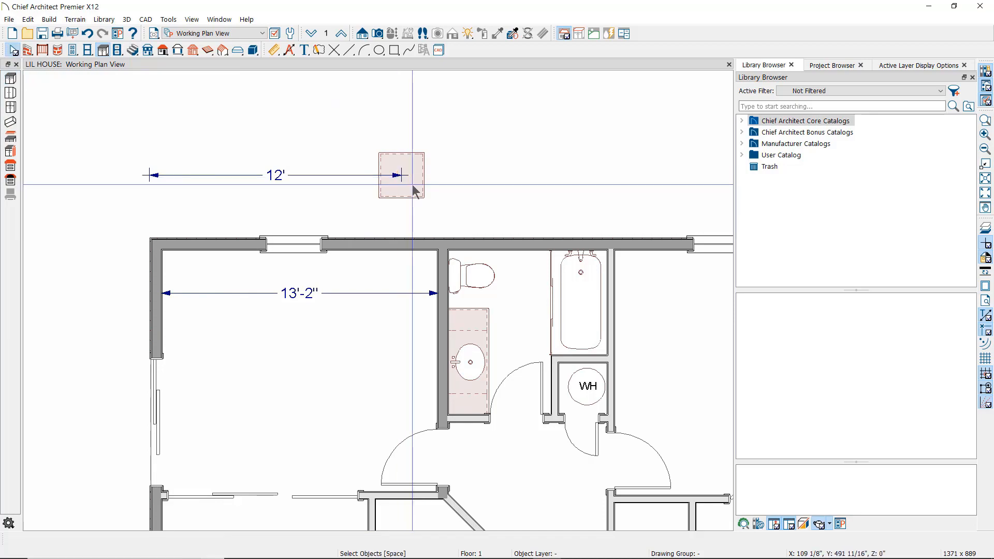
pyautogui.click(413, 189)
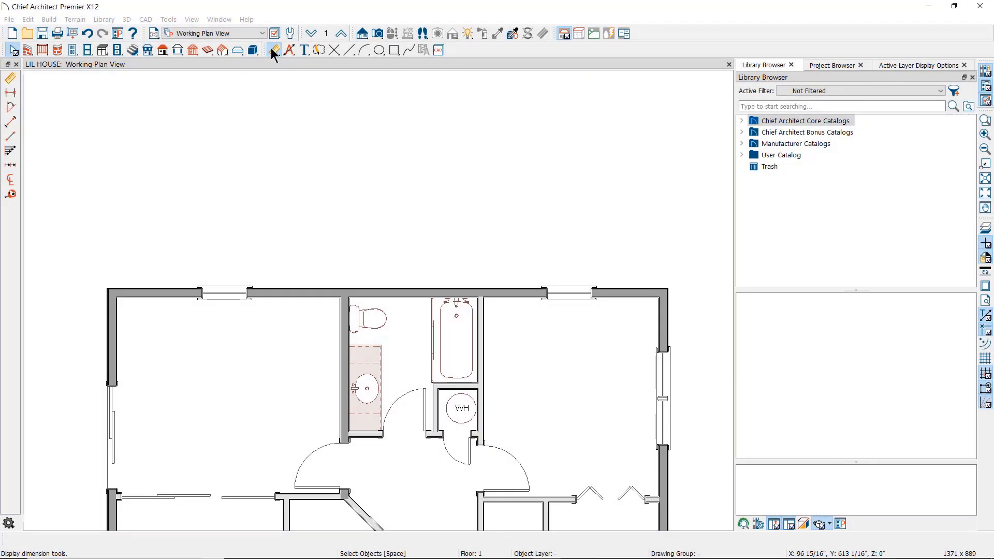
pyautogui.click(272, 49)
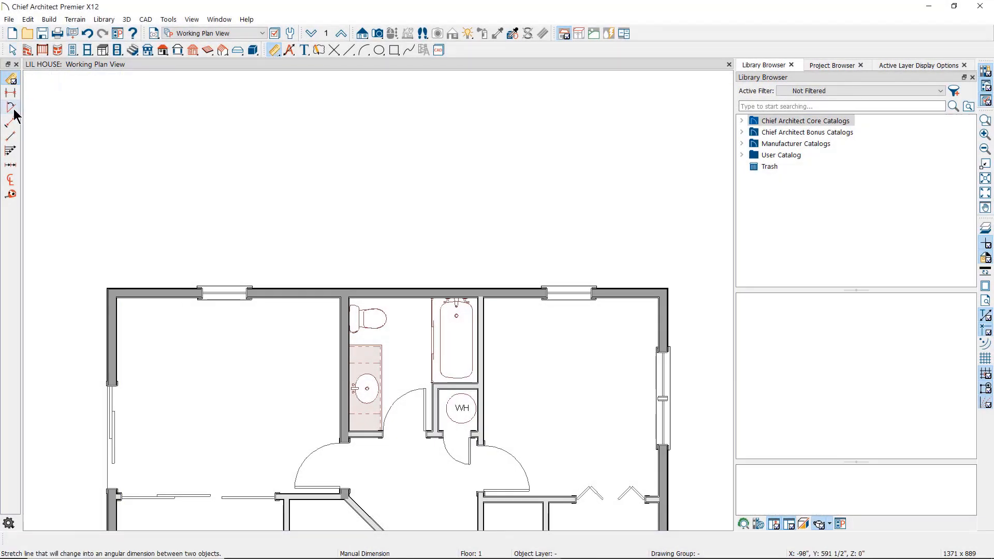
pyautogui.click(10, 153)
pyautogui.moveTo(82, 267); pyautogui.dragTo(214, 267)
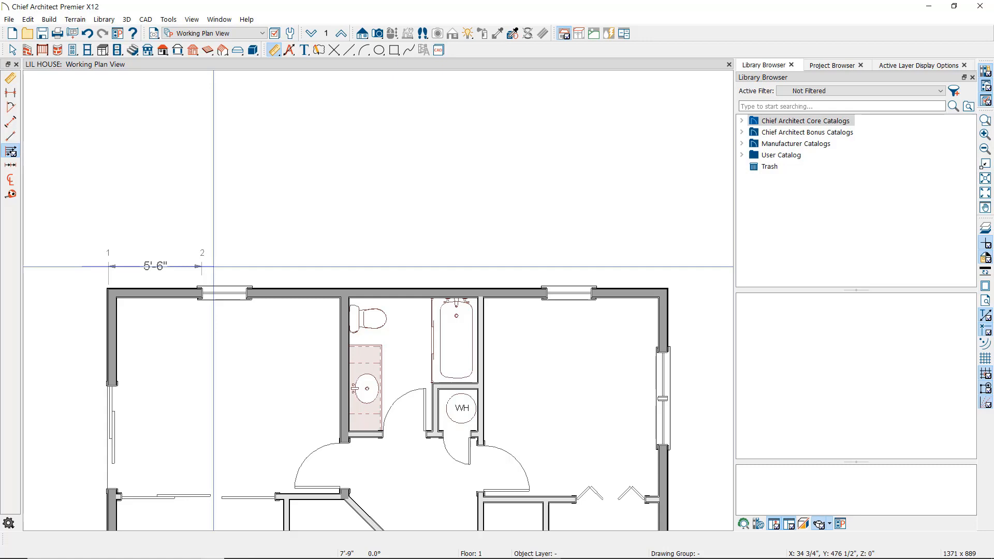
pyautogui.moveTo(214, 267); pyautogui.dragTo(253, 269)
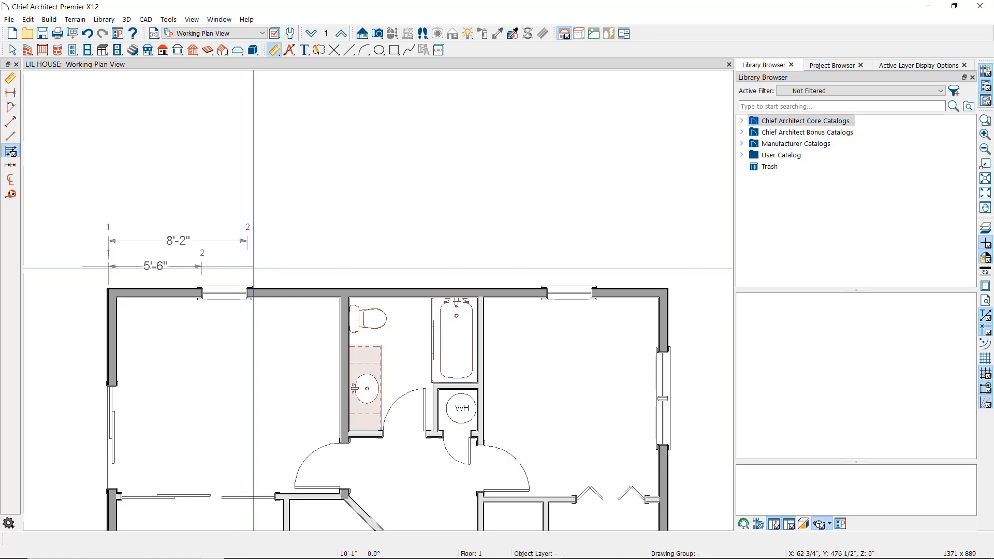
pyautogui.moveTo(254, 269); pyautogui.dragTo(482, 267)
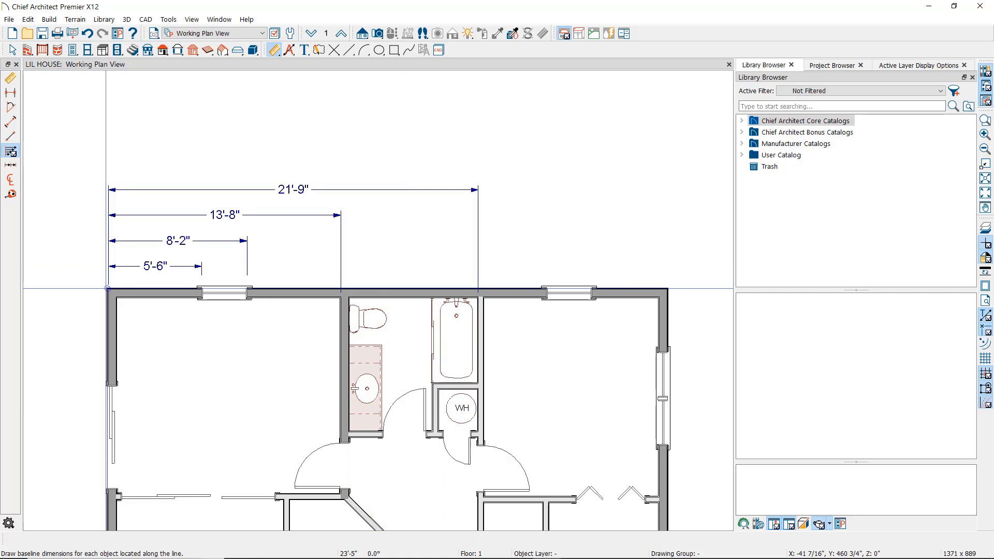
pyautogui.moveTo(240, 151); pyautogui.dragTo(123, 272)
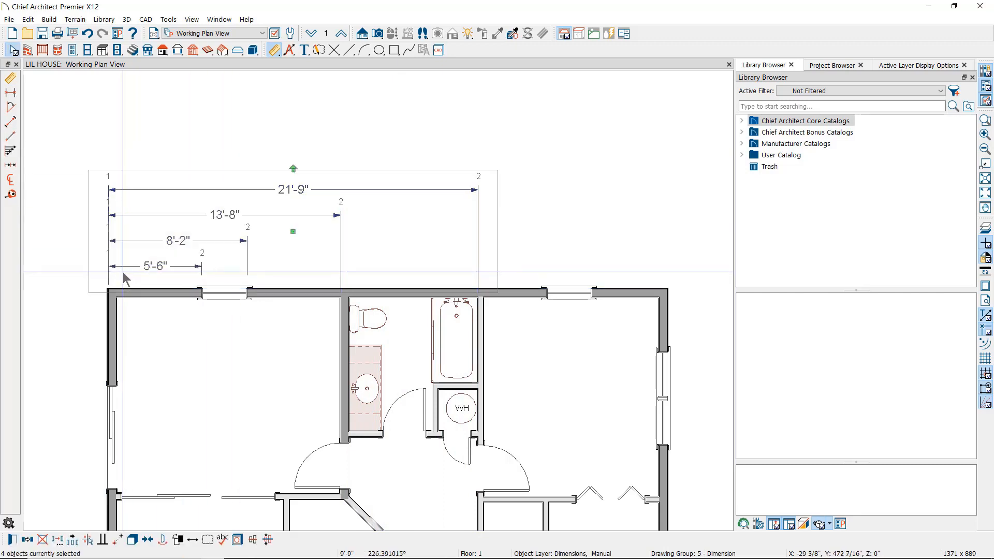
pyautogui.press('Delete')
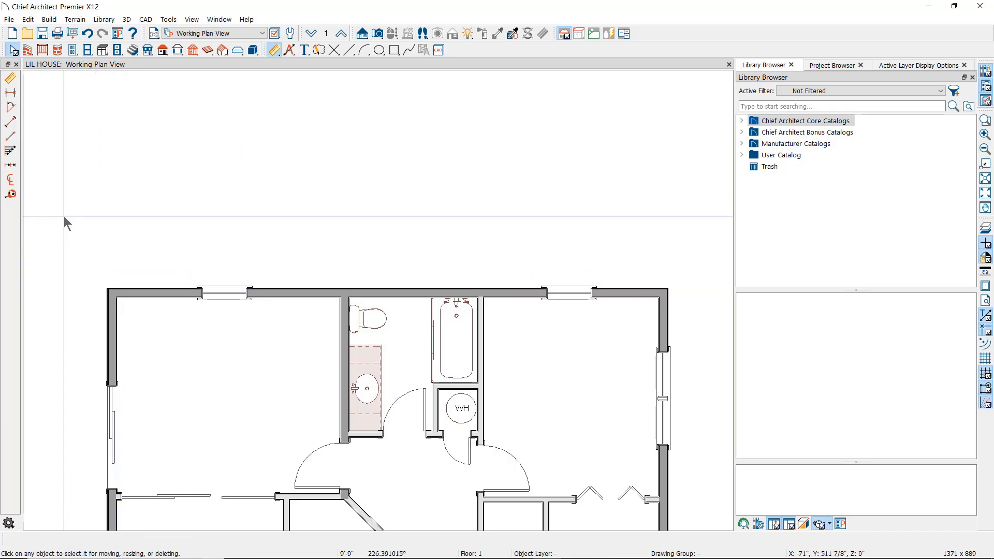
# - Draw a running dimension along the top wall with 5'-6", 8'-2" and 13'-8" segments
pyautogui.click(11, 166)
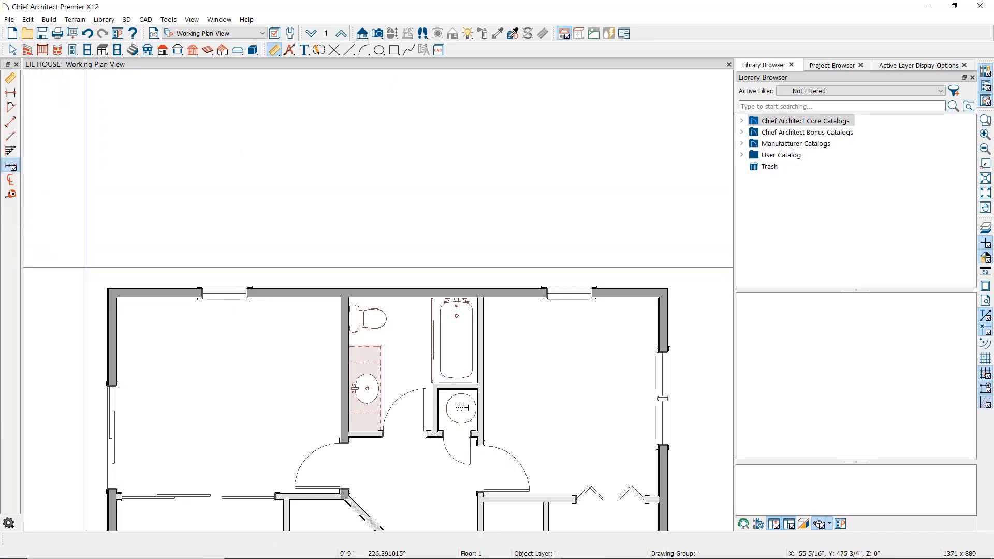
pyautogui.moveTo(108, 267); pyautogui.dragTo(212, 269)
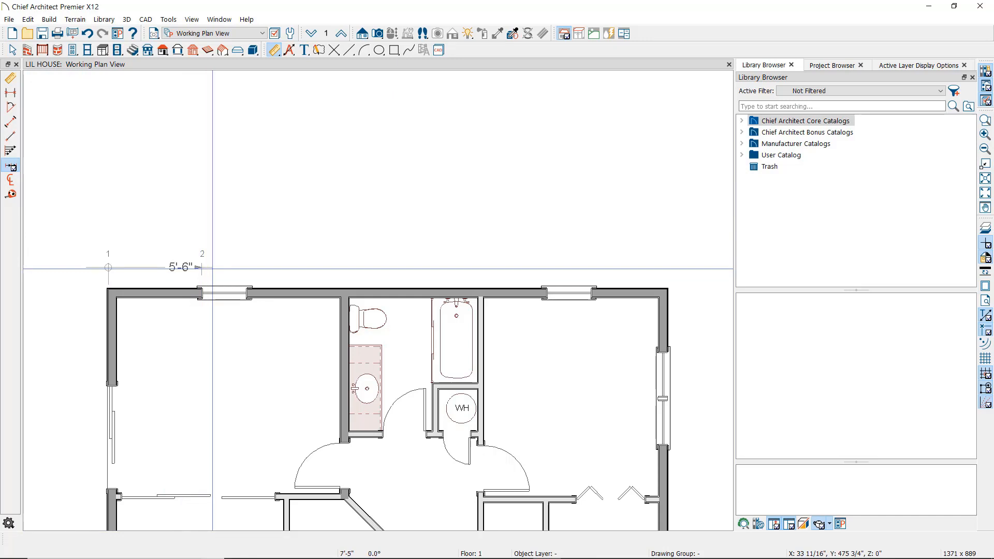
pyautogui.moveTo(213, 269); pyautogui.dragTo(232, 270)
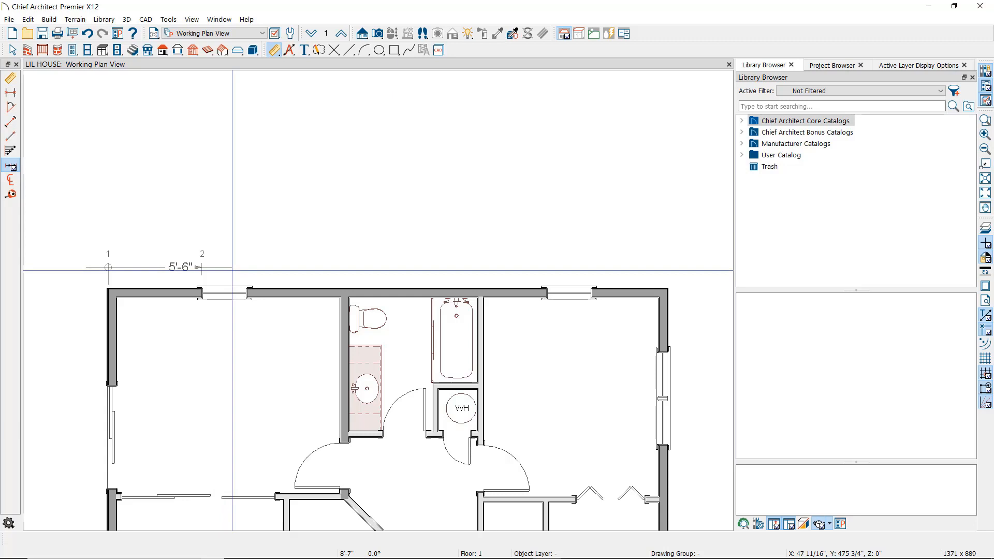
pyautogui.moveTo(232, 270); pyautogui.dragTo(342, 270)
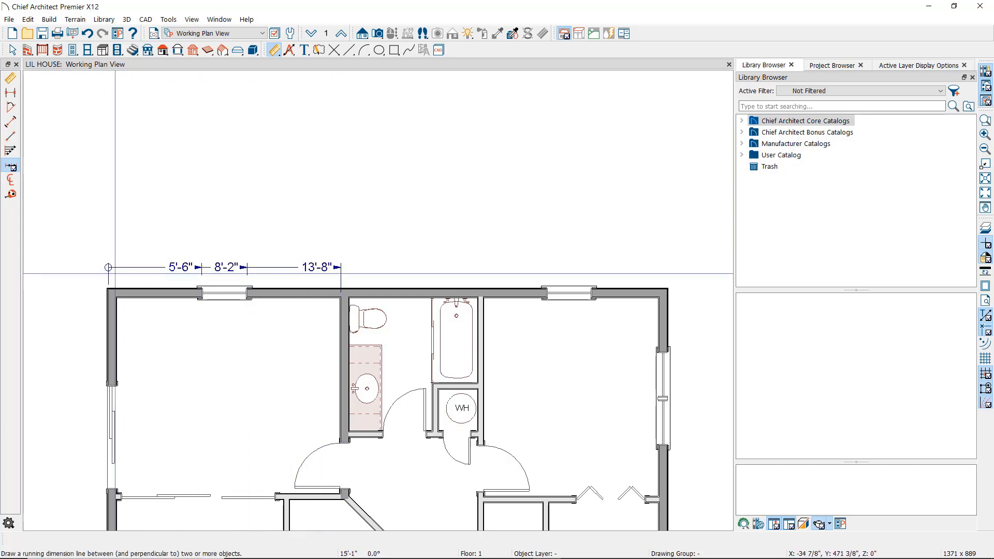
pyautogui.click(108, 268)
pyautogui.press('space')
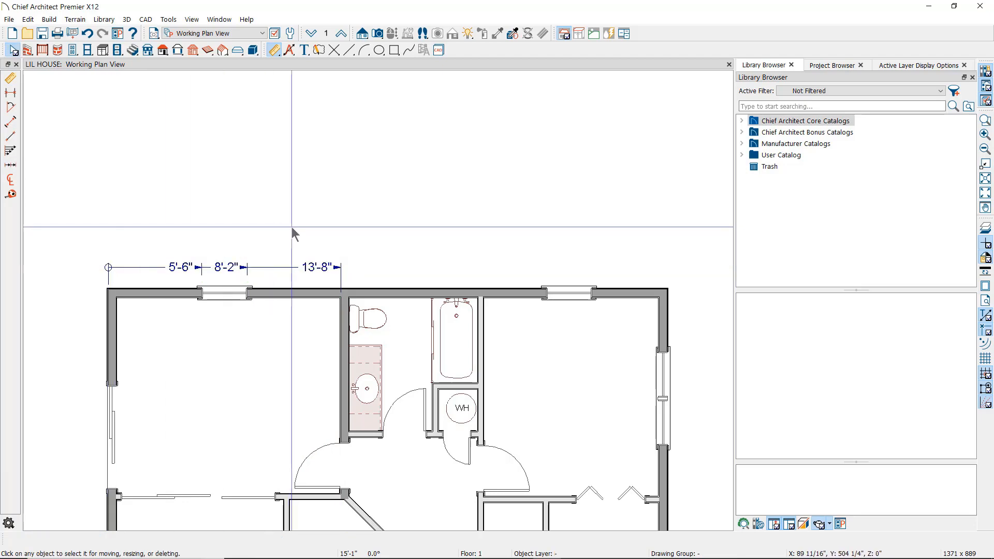
# - Delete the trial running dimension and zoom in on the living area
pyautogui.click(327, 267)
pyautogui.press('Delete')
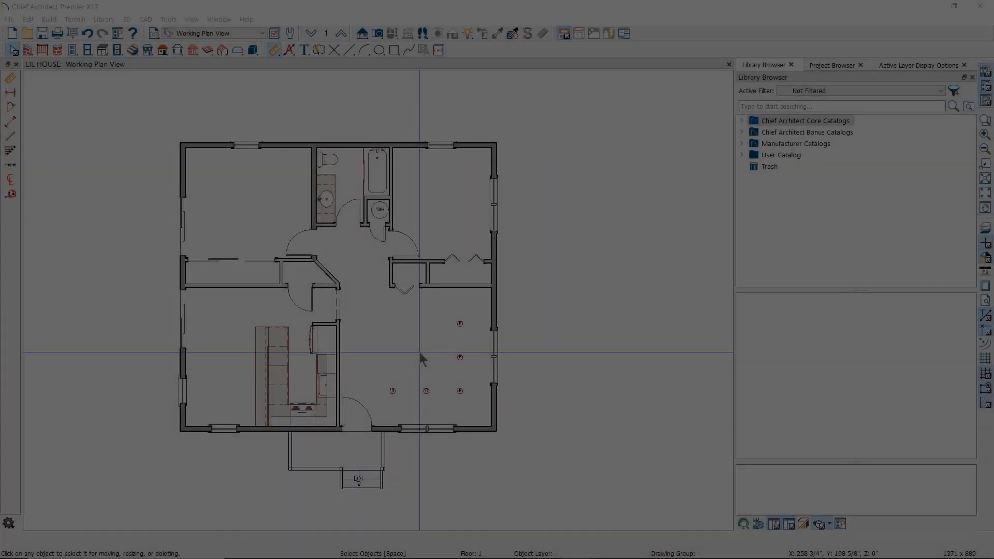
pyautogui.scroll(3, 462, 374)
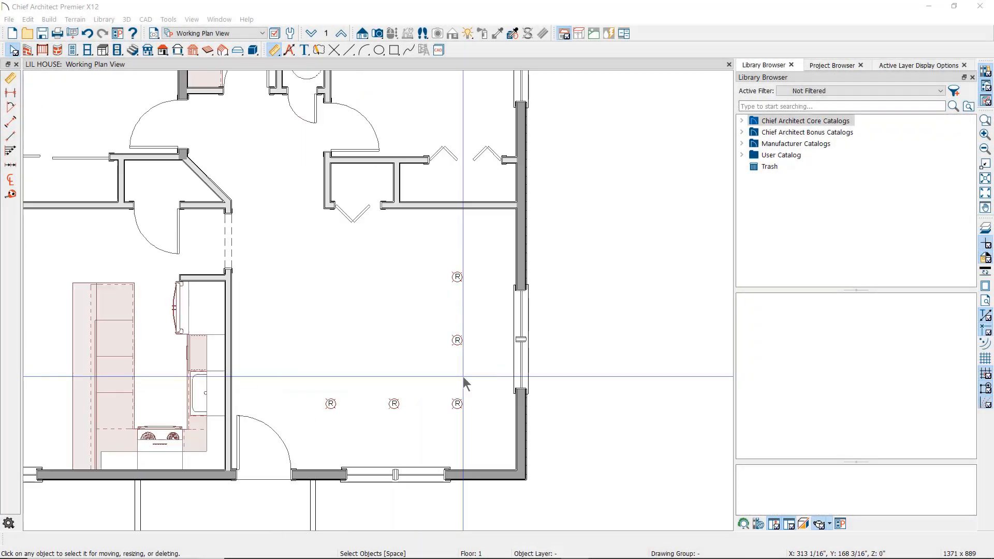
pyautogui.click(10, 181)
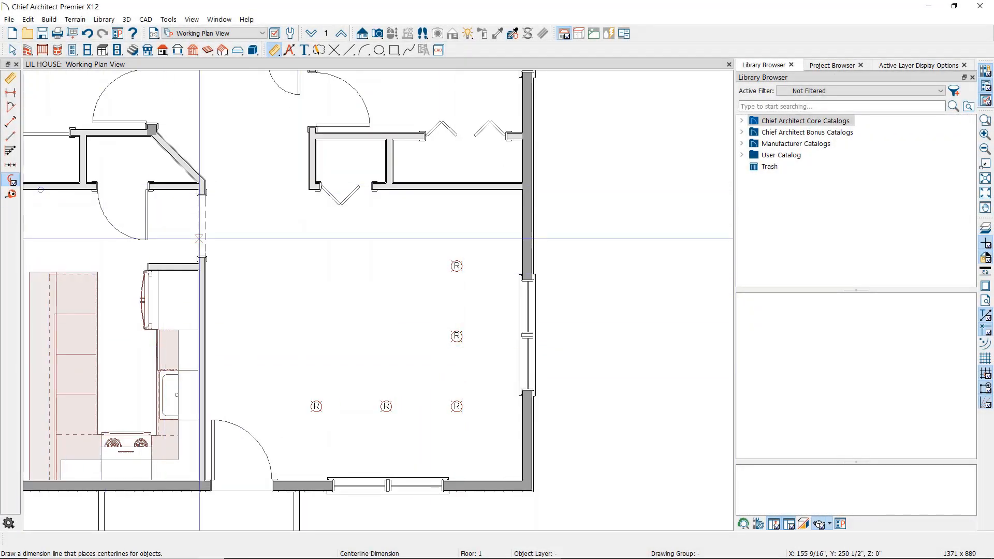
pyautogui.moveTo(524, 387); pyautogui.dragTo(300, 385)
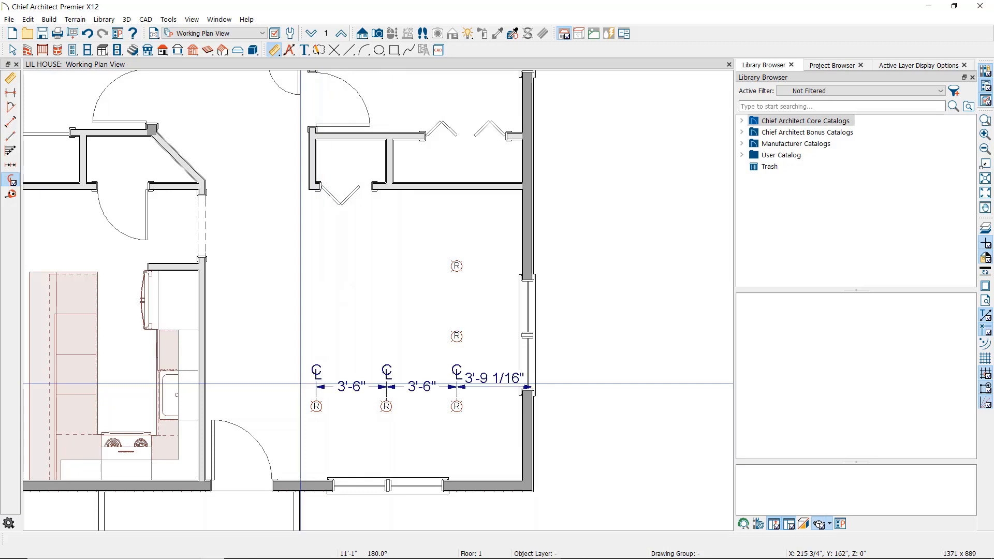
pyautogui.press('space')
pyautogui.click(436, 387)
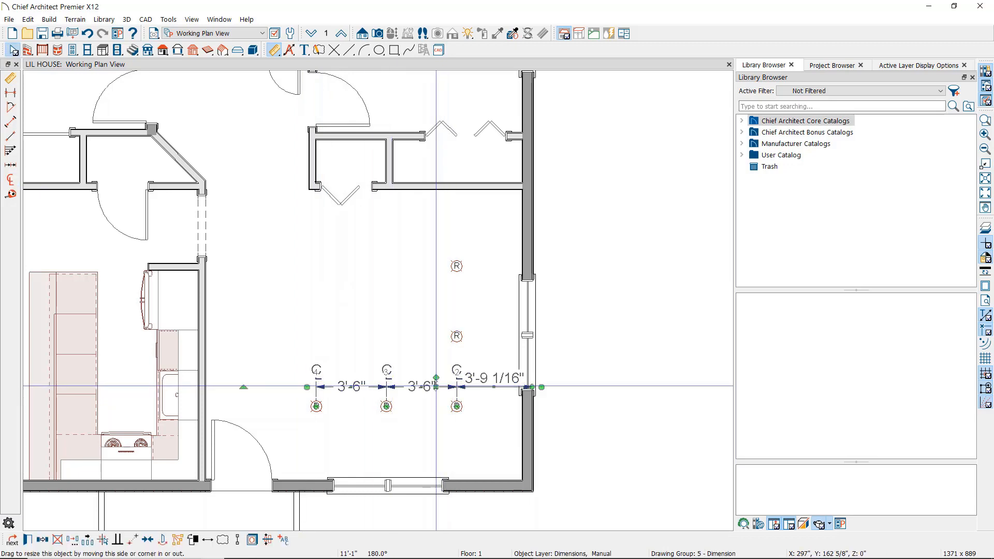
pyautogui.press('Delete')
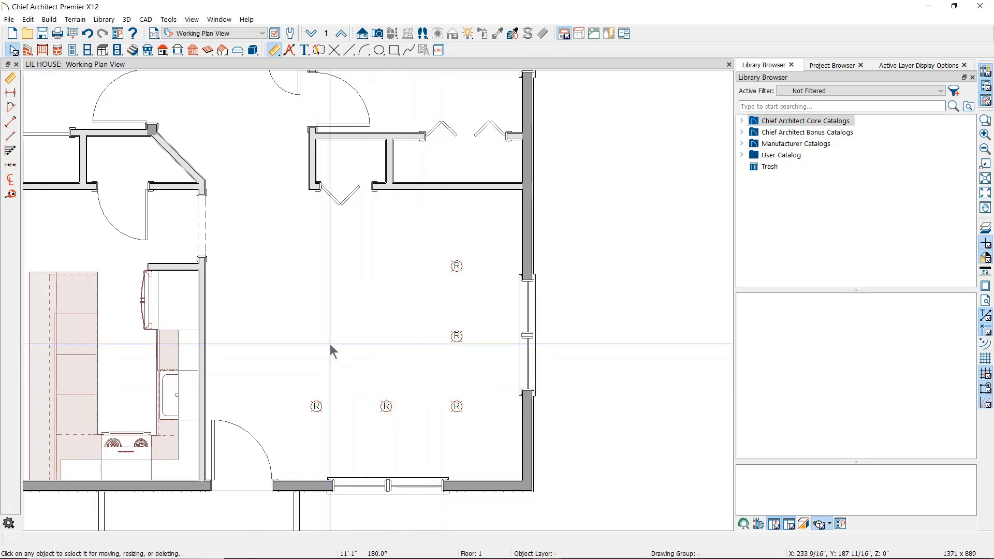
pyautogui.click(11, 195)
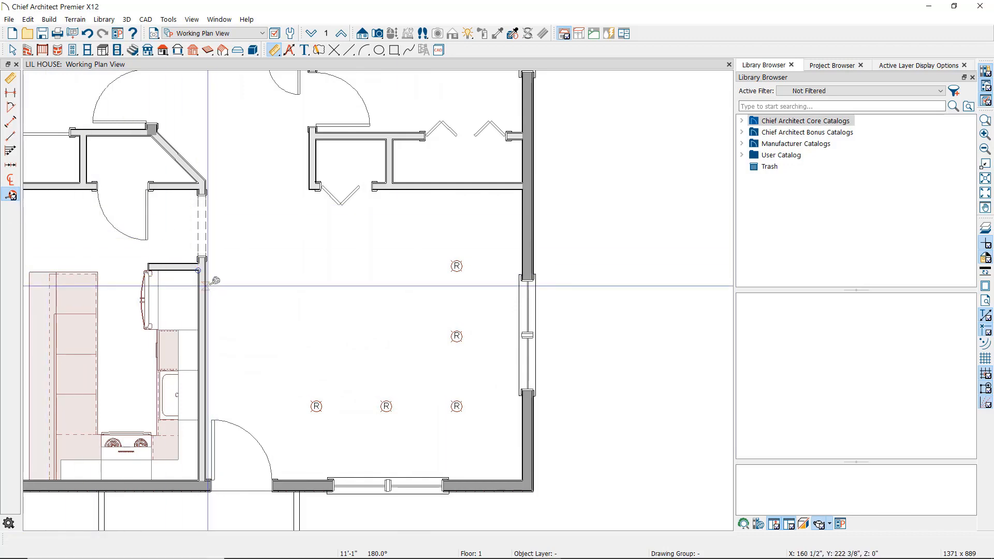
pyautogui.moveTo(208, 286); pyautogui.dragTo(525, 286)
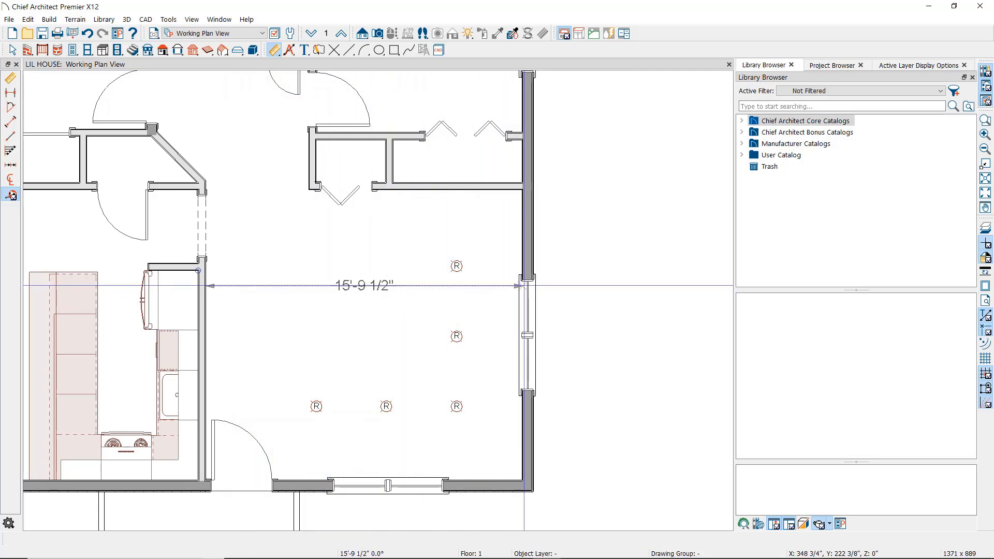
pyautogui.moveTo(524, 286); pyautogui.dragTo(533, 280)
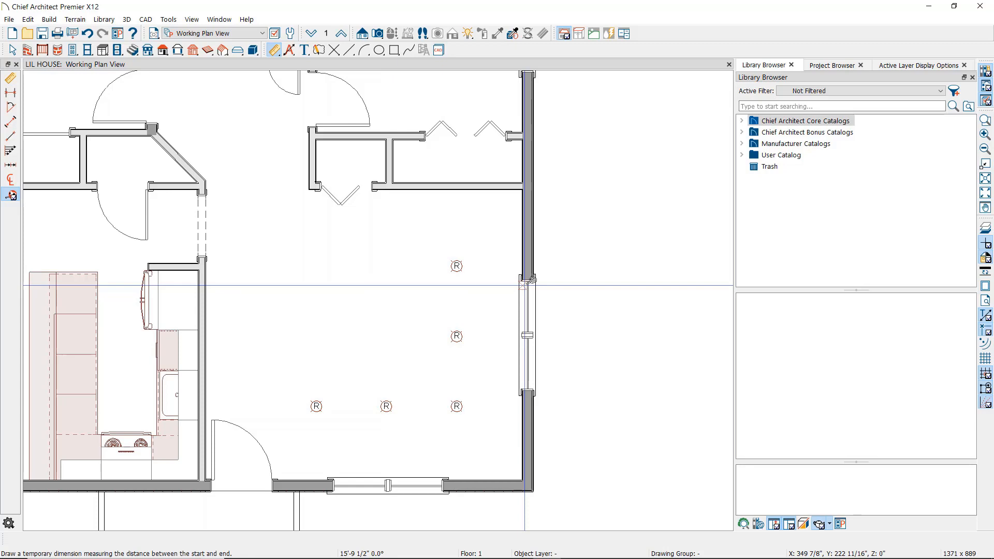
pyautogui.moveTo(458, 264); pyautogui.dragTo(521, 262)
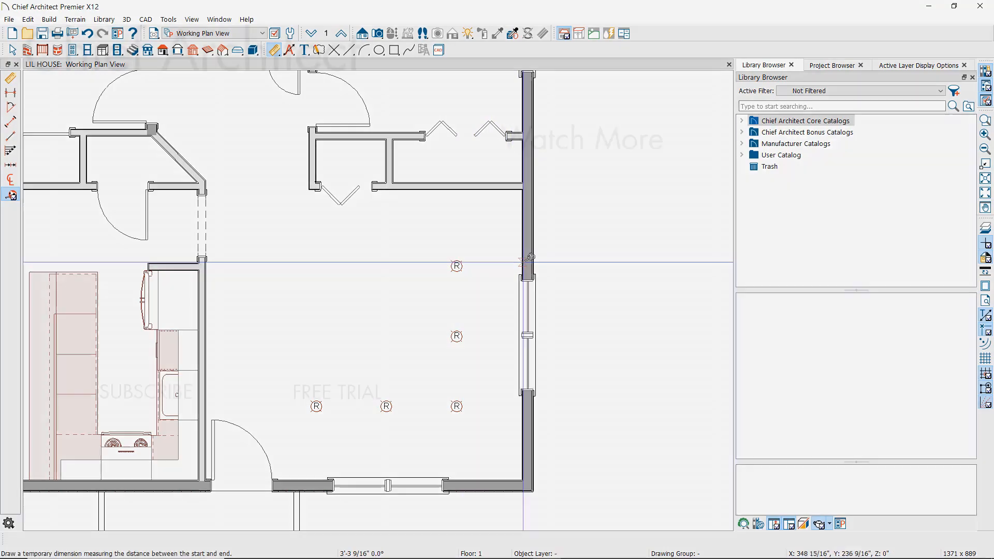